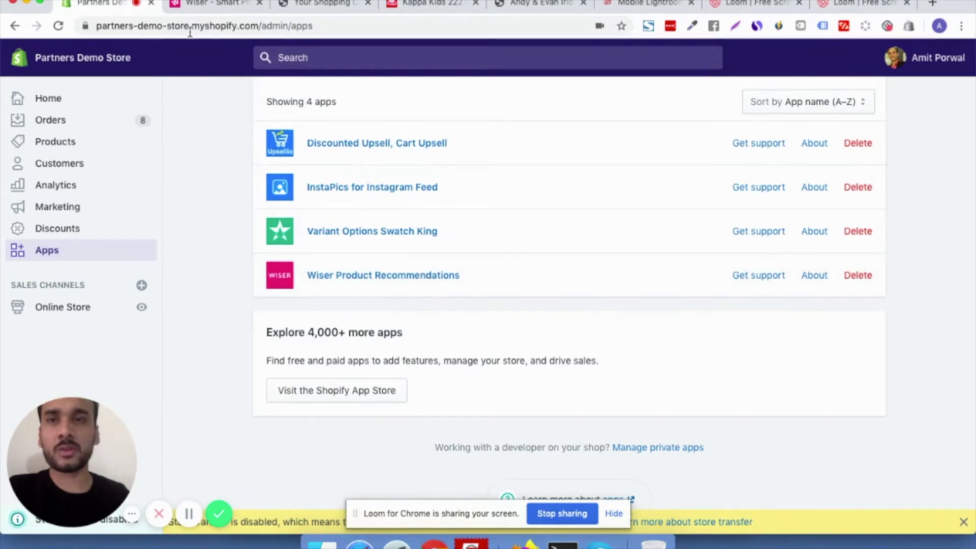
Step: Switch to the Wiser dashboard and open the widget setup for the product details page
left_click(201, 4)
scroll(447, 241, "up", 3)
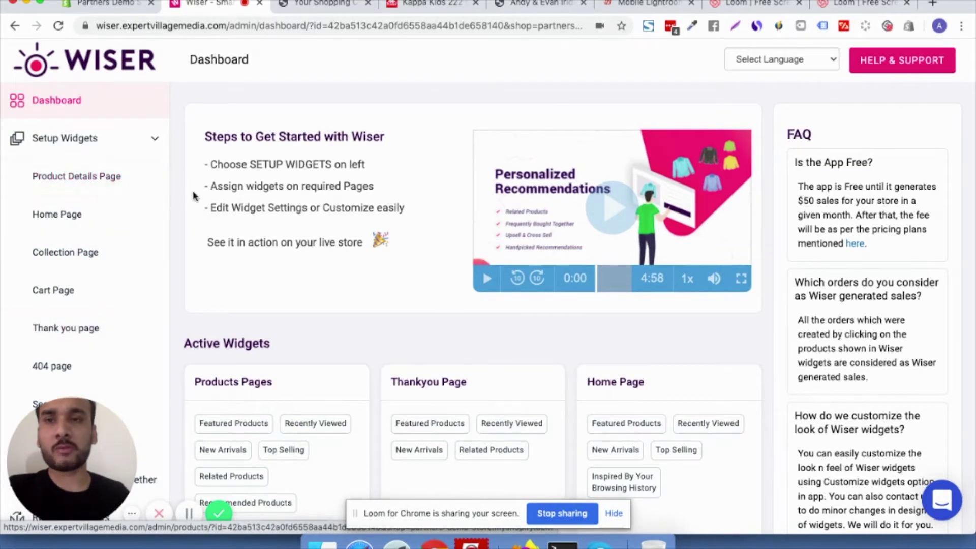
left_click(71, 182)
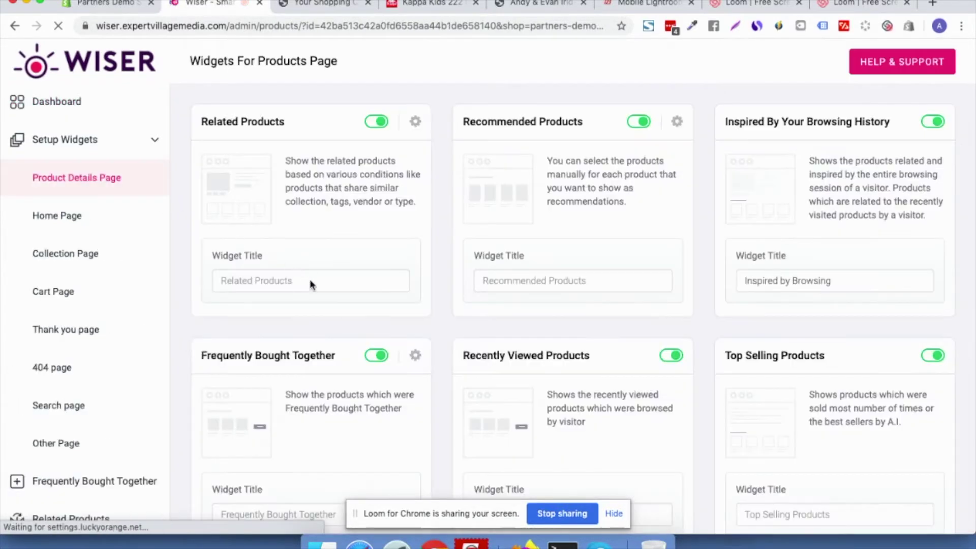
Step: Examine the recommendation widgets offered for the products page, from Related Products through Featured Products
scroll(315, 279, "down", 2)
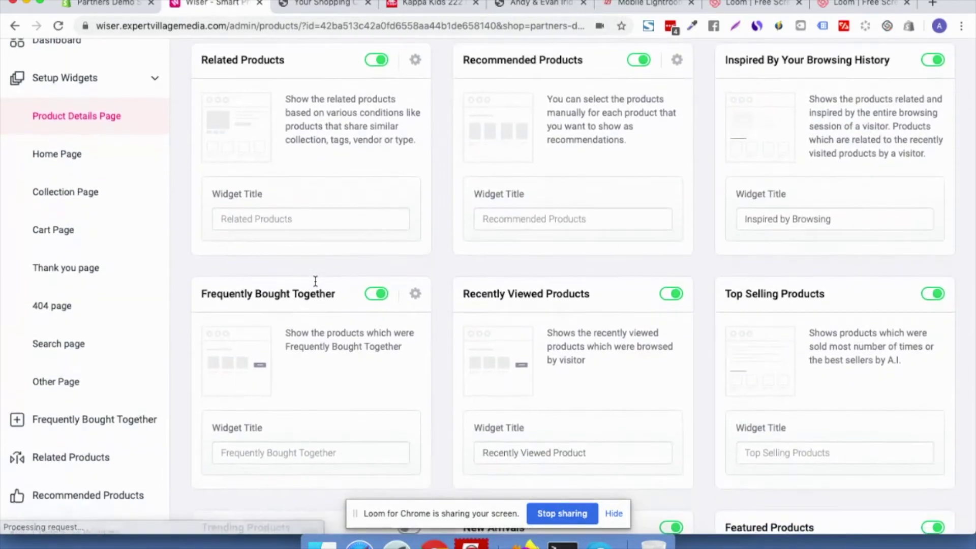
scroll(315, 285, "down", 3)
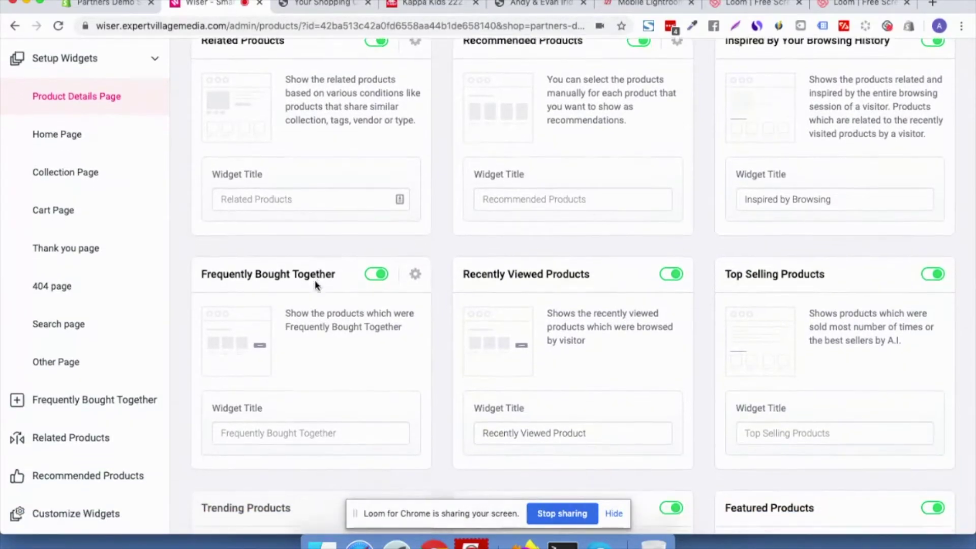
scroll(315, 285, "up", 5)
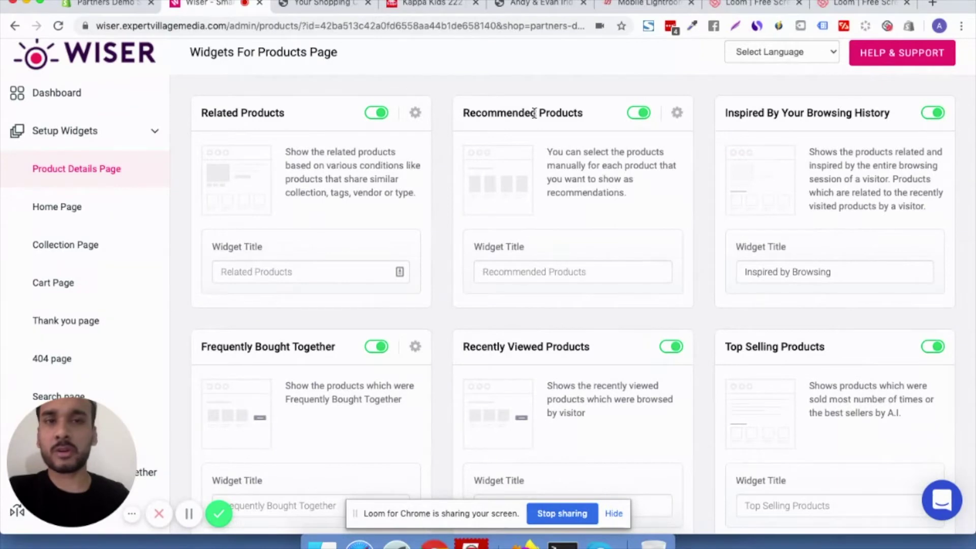
scroll(534, 113, "down", 2)
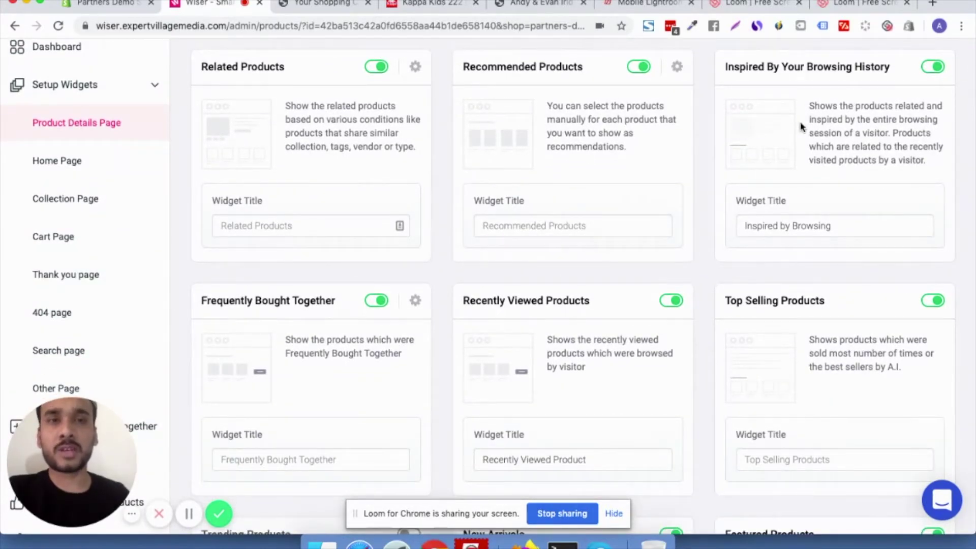
scroll(801, 126, "down", 2)
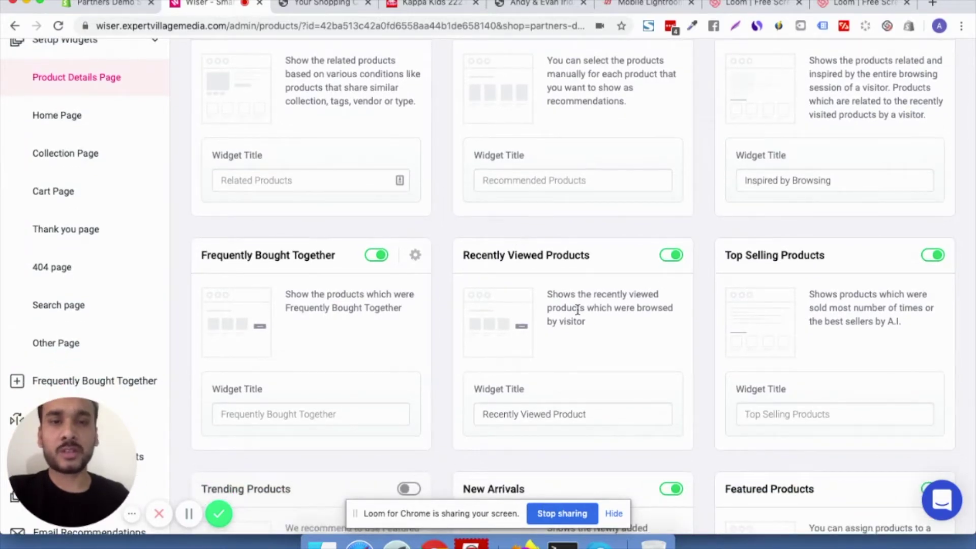
scroll(578, 310, "down", 5)
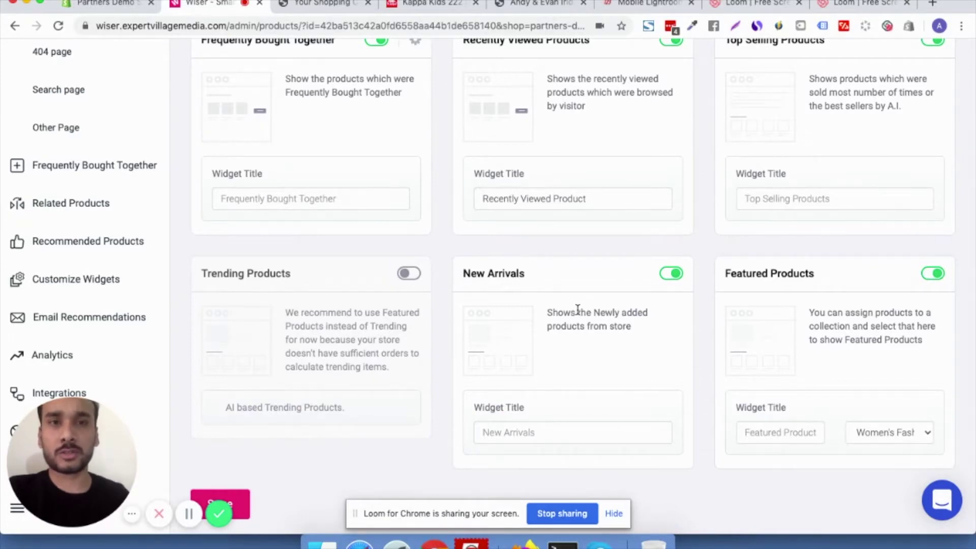
scroll(578, 308, "up", 6)
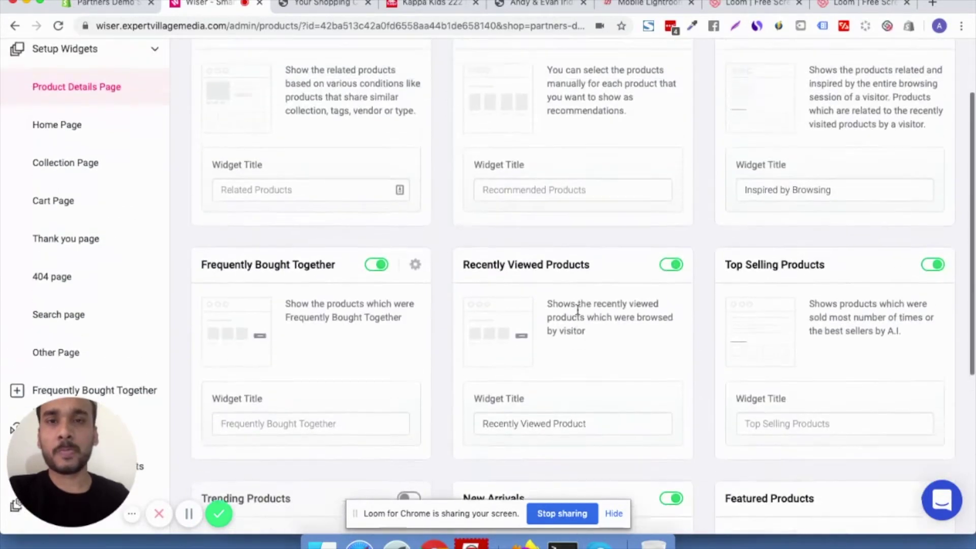
Step: Title the Related Products widget "Related Items" and the Recommended Products widget "You may also like"
scroll(578, 311, "up", 1)
left_click(311, 275)
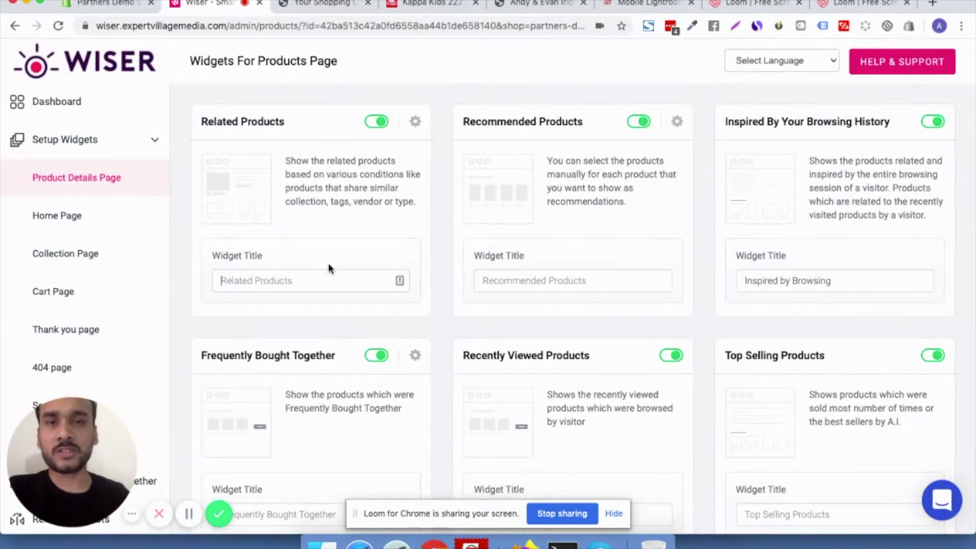
type("R")
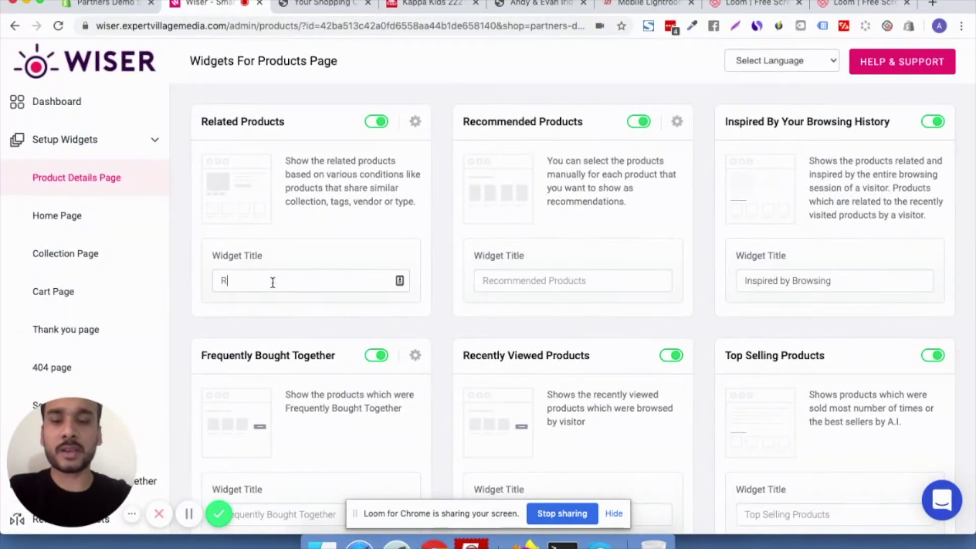
type("elated Items")
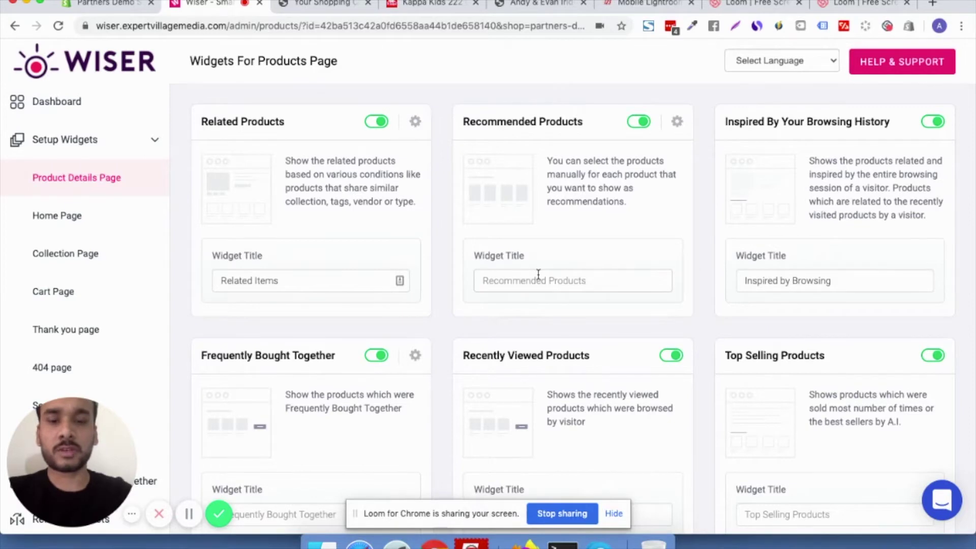
left_click(539, 275)
type("You may also like")
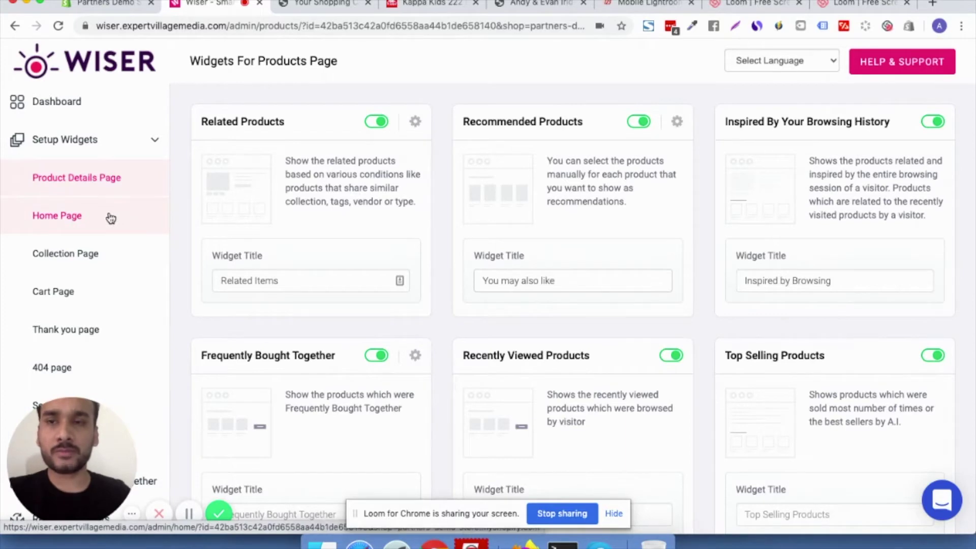
Step: Open the widget setup for the home page and review its available widgets
left_click(90, 224)
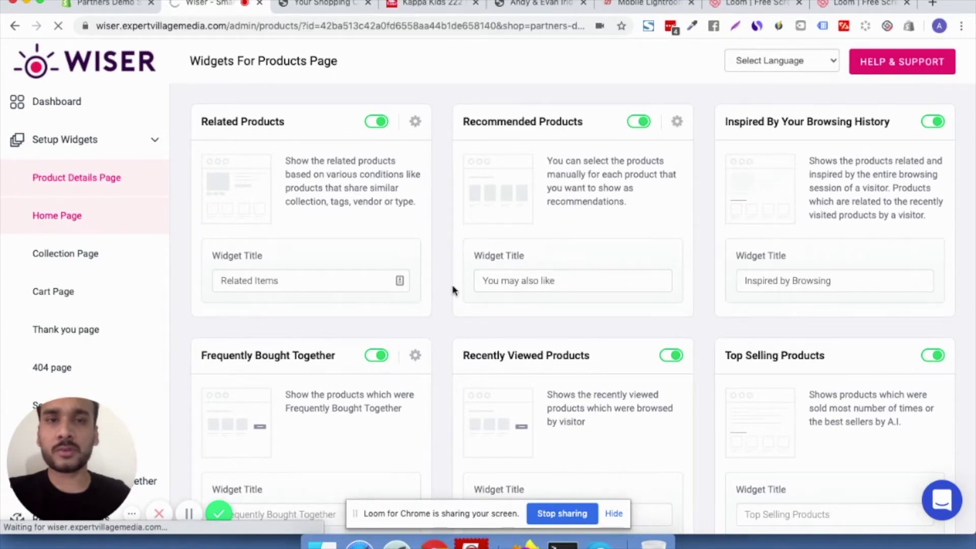
scroll(452, 285, "down", 2)
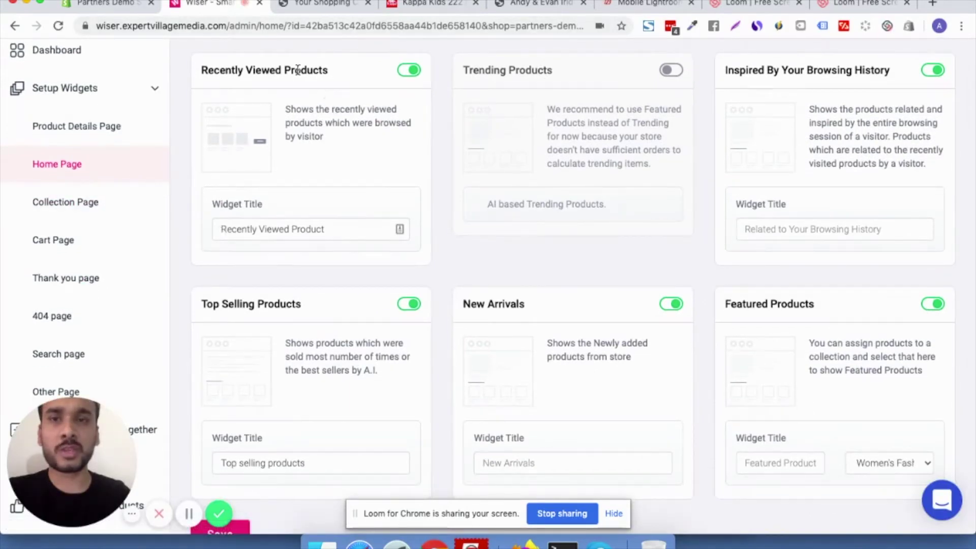
scroll(838, 257, "down", 1)
scroll(838, 258, "down", 5)
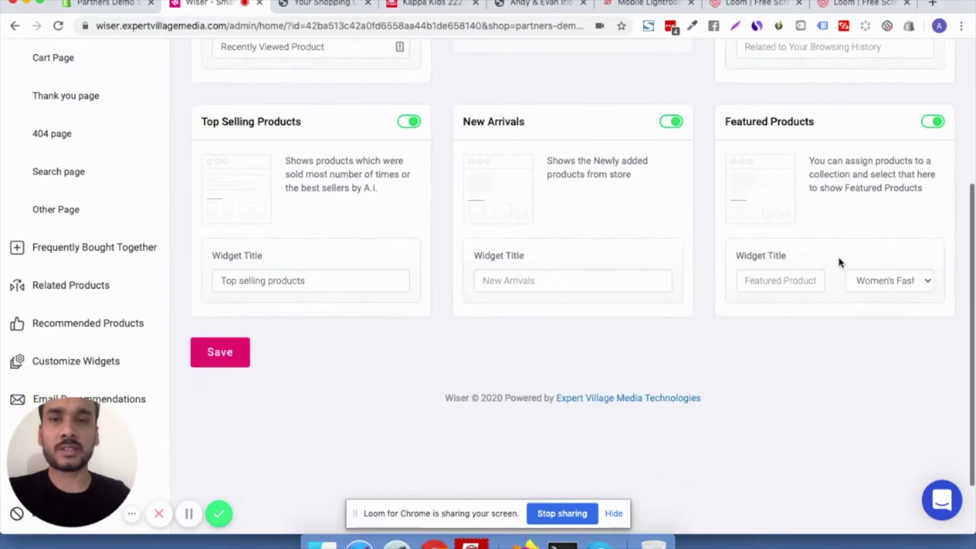
scroll(838, 257, "up", 5)
scroll(838, 257, "up", 1)
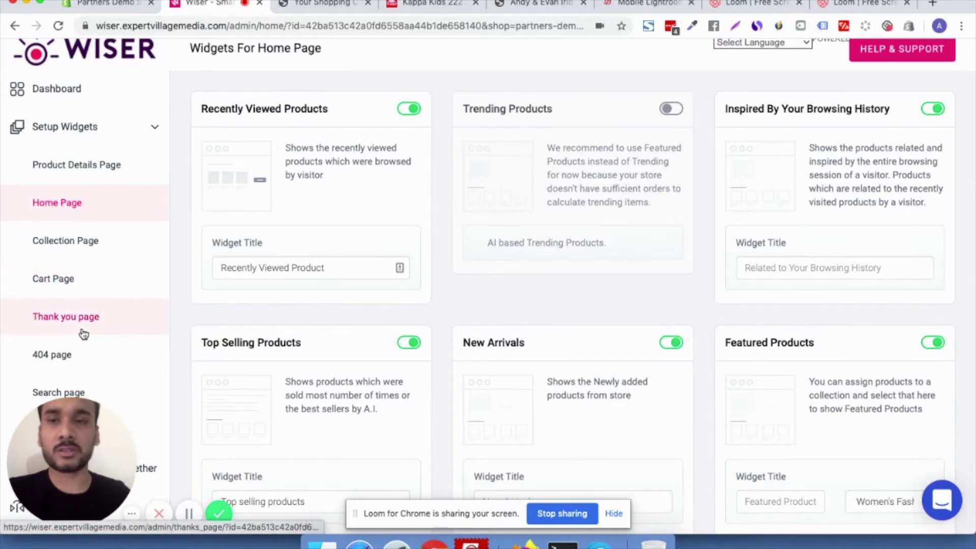
scroll(82, 334, "down", 2)
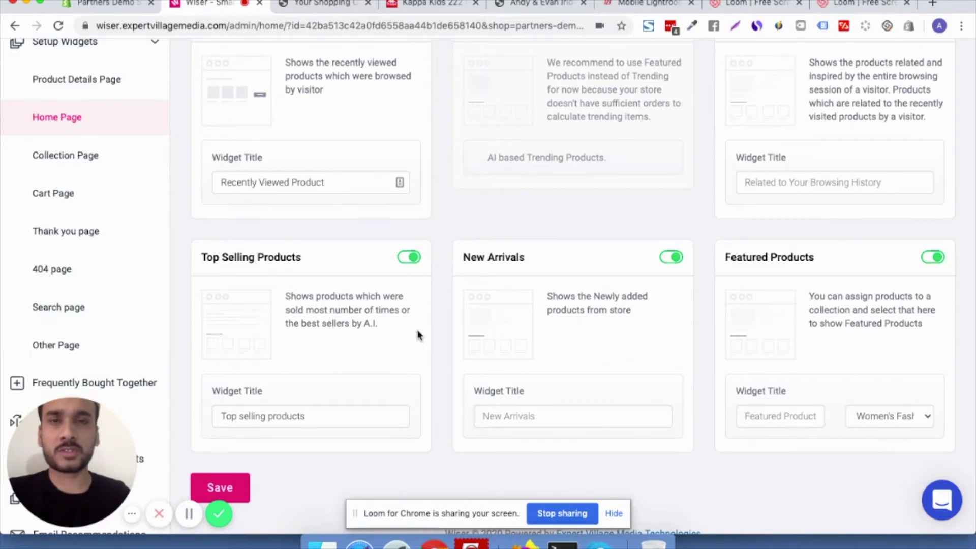
Step: Open the Recommended Products setup and review its bulk import and manual product selection options
scroll(418, 334, "down", 5)
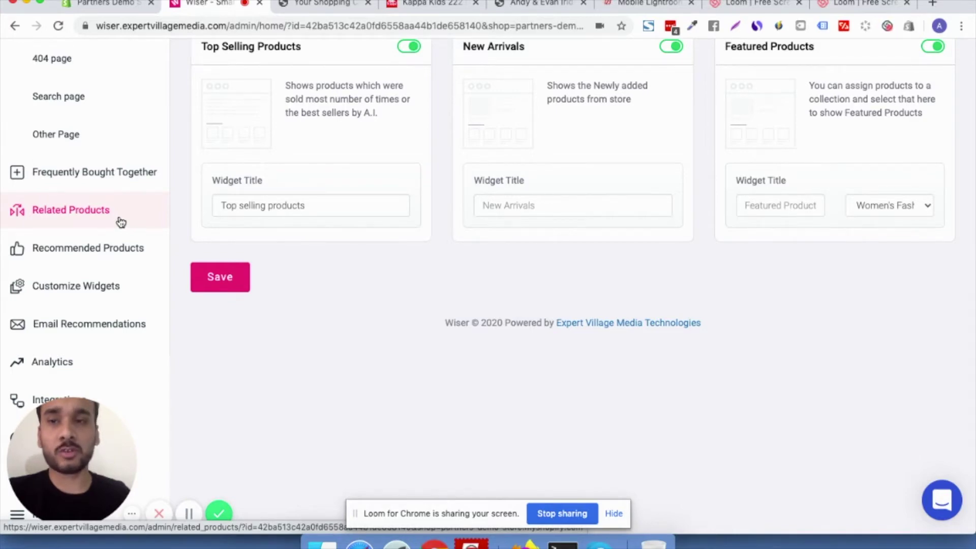
left_click(140, 254)
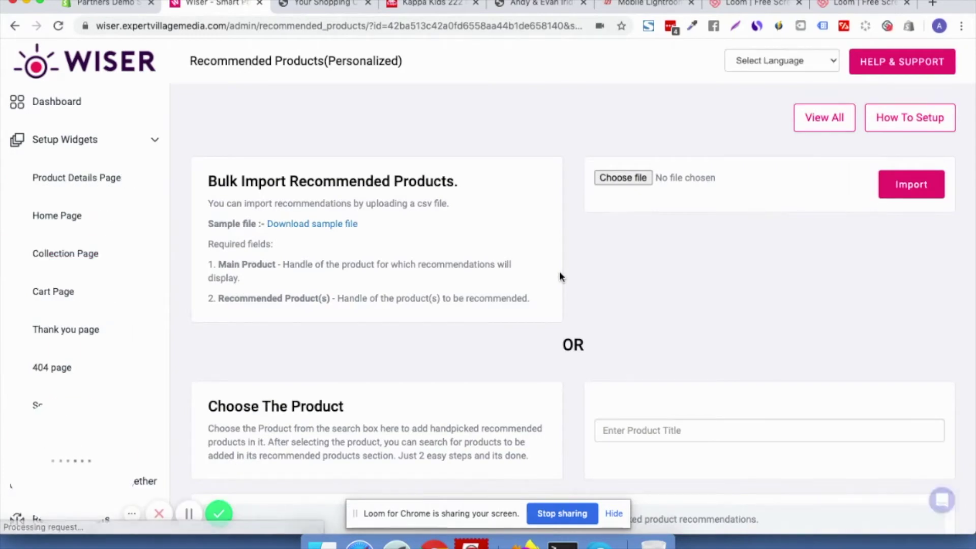
scroll(561, 277, "down", 3)
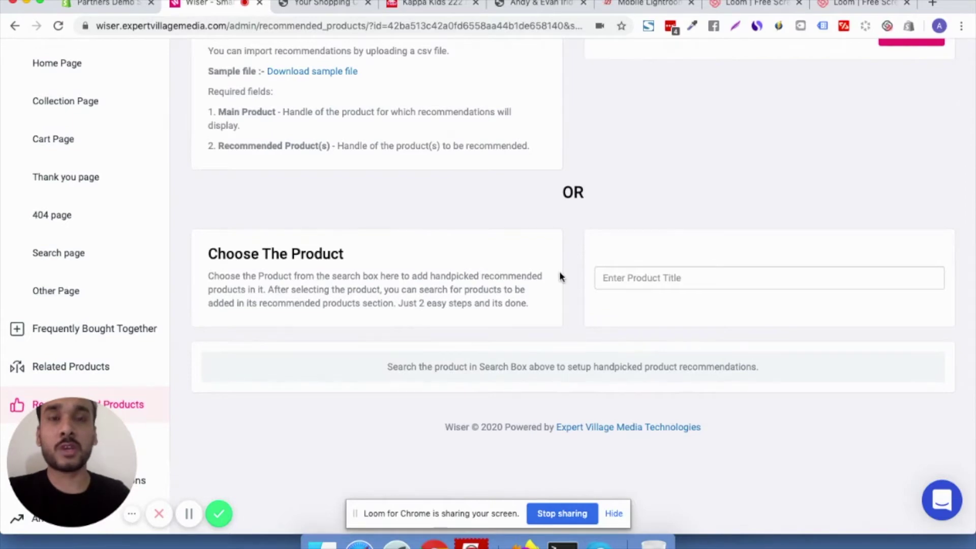
scroll(560, 277, "up", 3)
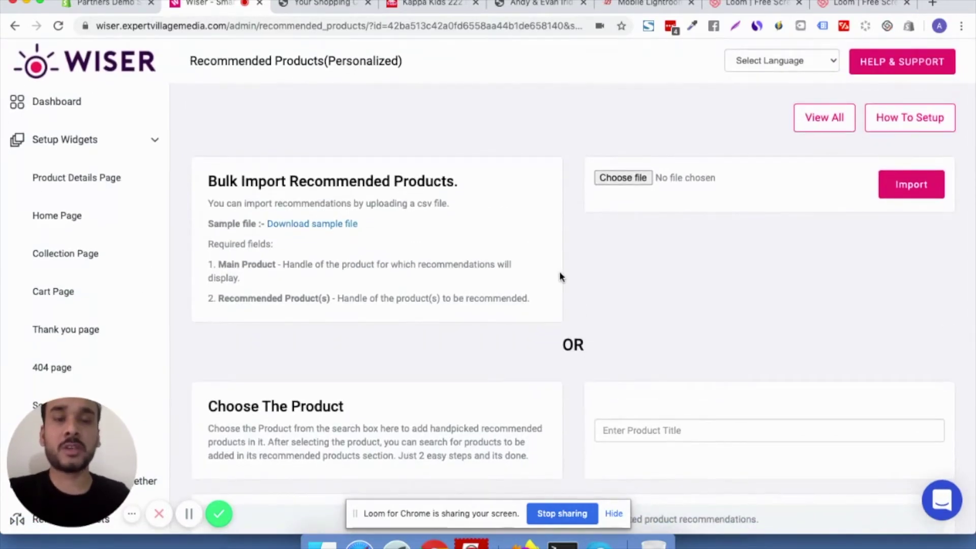
scroll(561, 277, "down", 4)
scroll(561, 277, "down", 1)
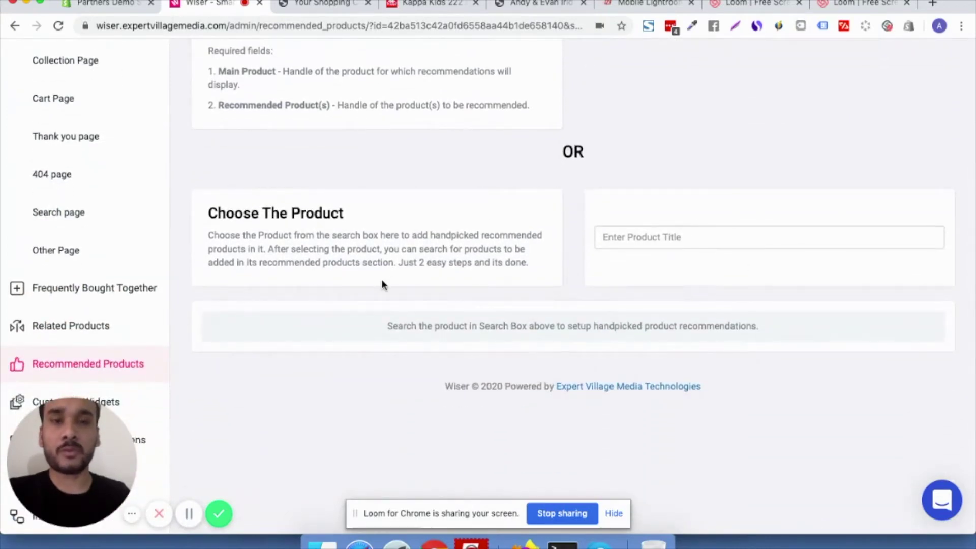
scroll(383, 279, "up", 4)
scroll(382, 279, "down", 5)
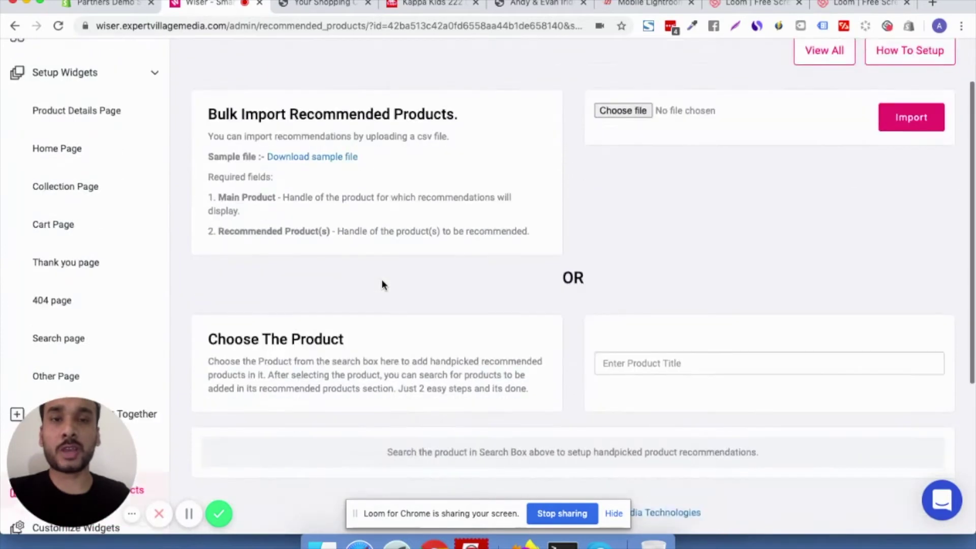
scroll(382, 284, "down", 1)
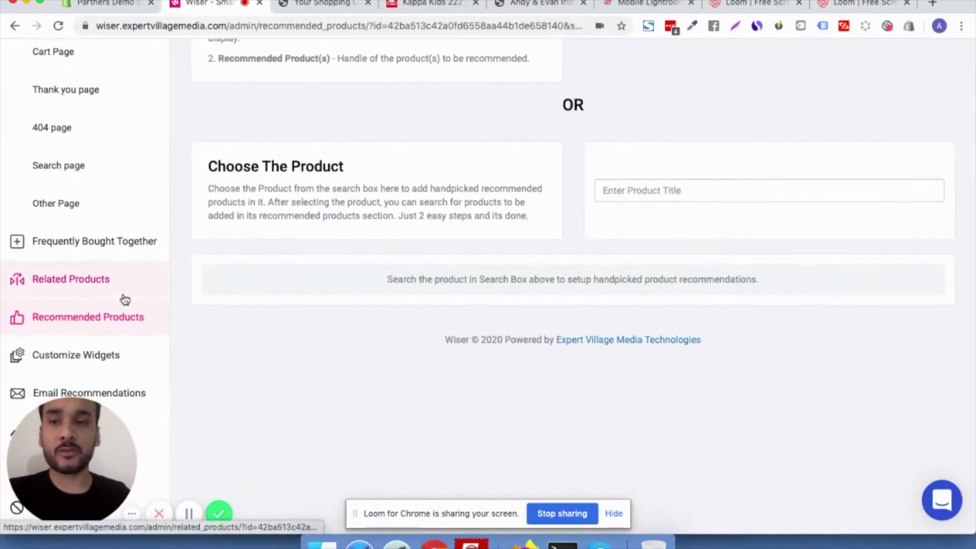
Step: Open the widget customization settings and review the design categories and the widget preview
scroll(125, 299, "down", 3)
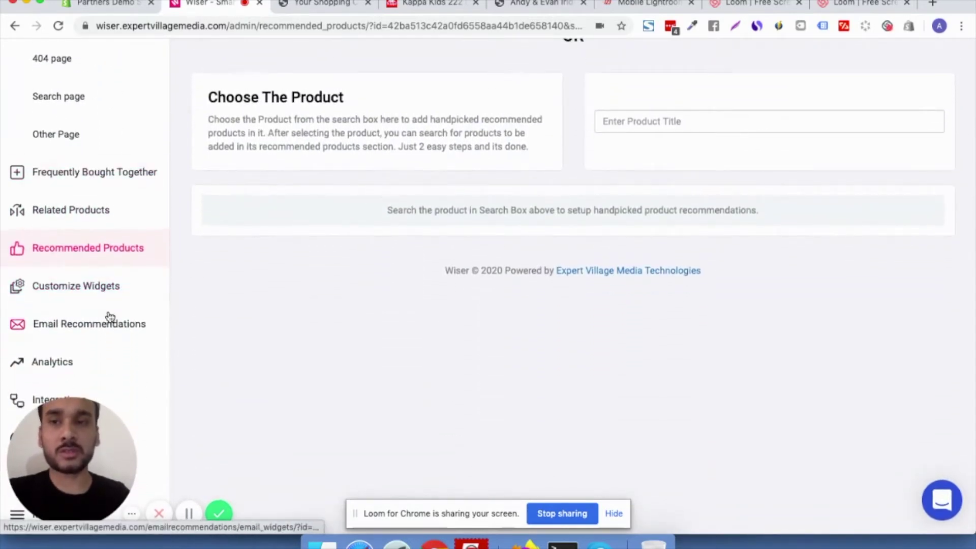
scroll(110, 316, "down", 1)
scroll(110, 317, "up", 1)
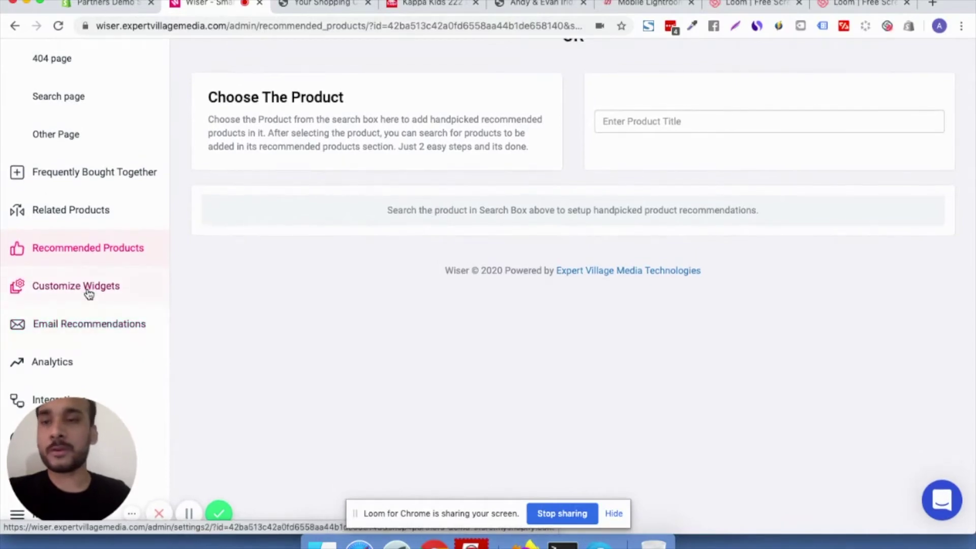
left_click(89, 294)
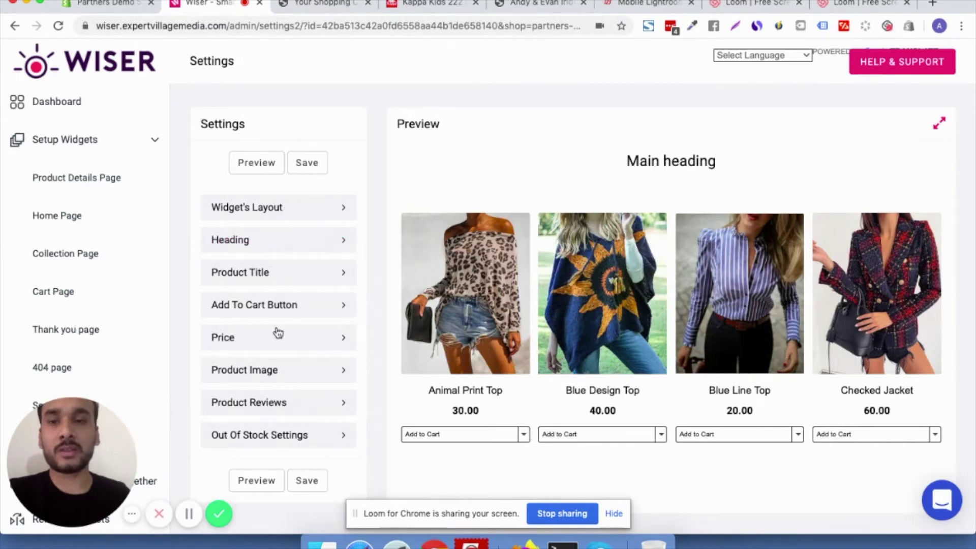
scroll(291, 406, "down", 4)
scroll(291, 406, "up", 3)
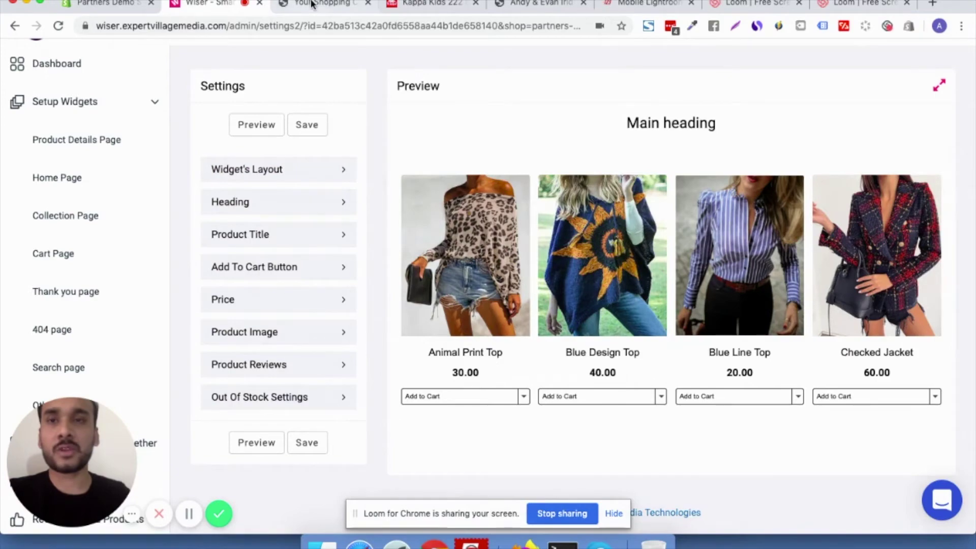
Step: Switch to the demo store's cart page and examine the Featured Collections and Top Selling Products widgets
left_click(312, 4)
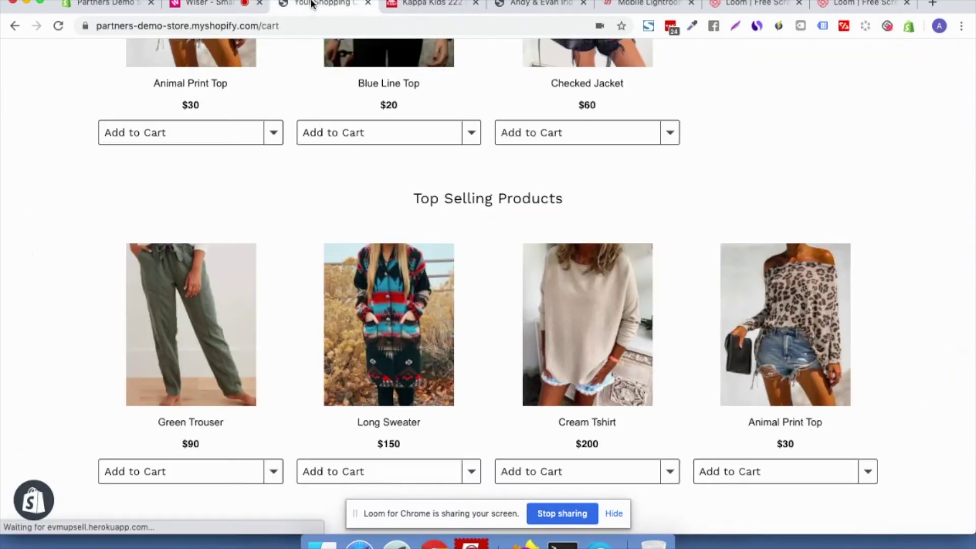
scroll(432, 173, "up", 5)
scroll(433, 174, "up", 3)
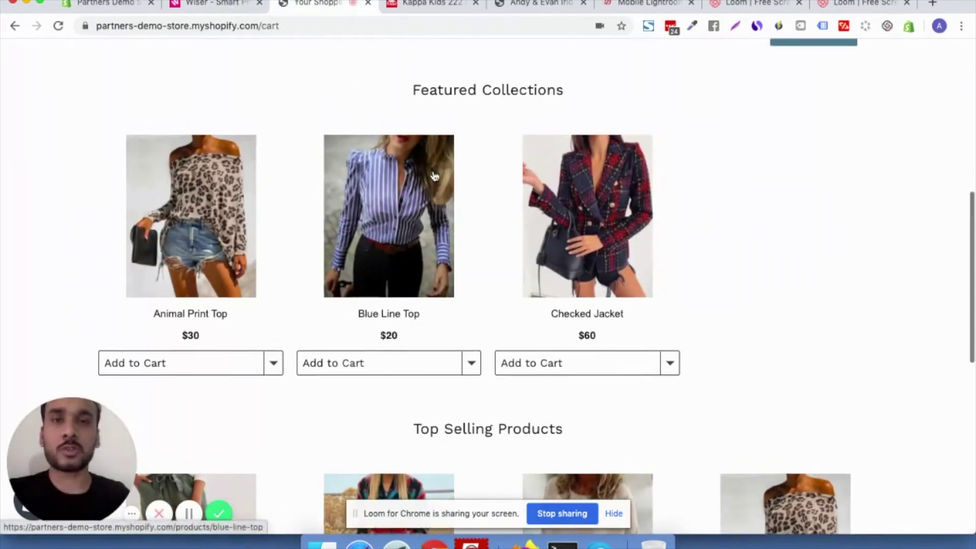
scroll(434, 174, "down", 4)
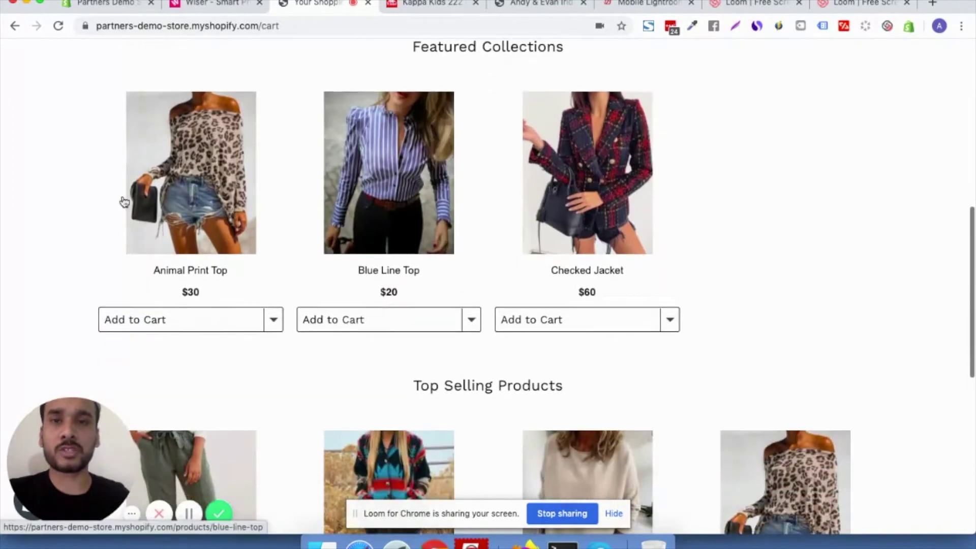
scroll(629, 237, "down", 5)
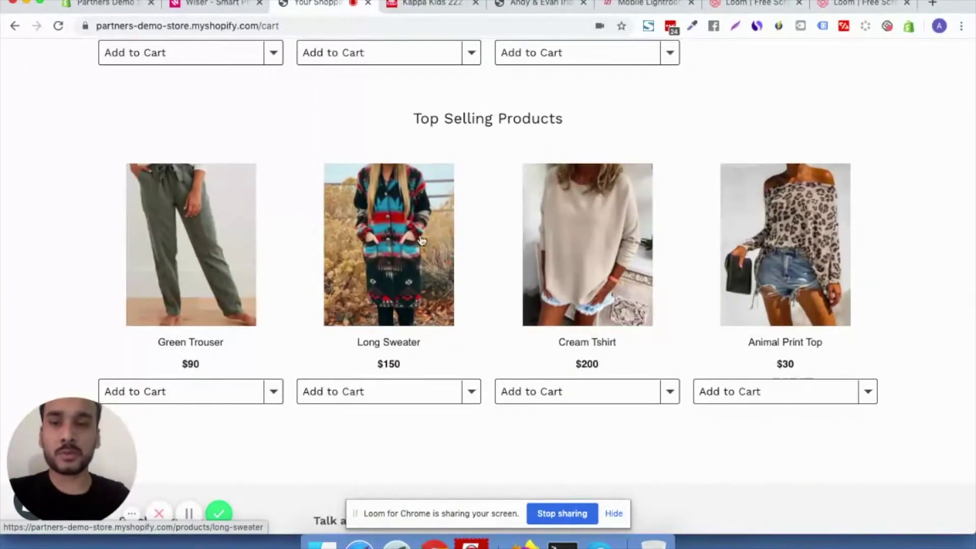
scroll(516, 252, "down", 4)
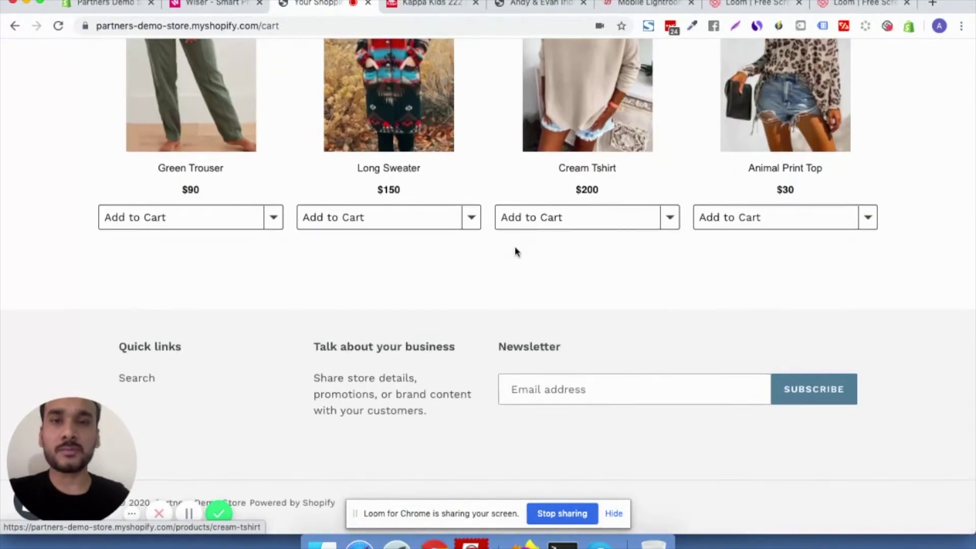
Step: Switch to the Kappa store's product page, examine the Others Also Bought widget and view the variant choices of the $60 tie-dye product
left_click(422, 6)
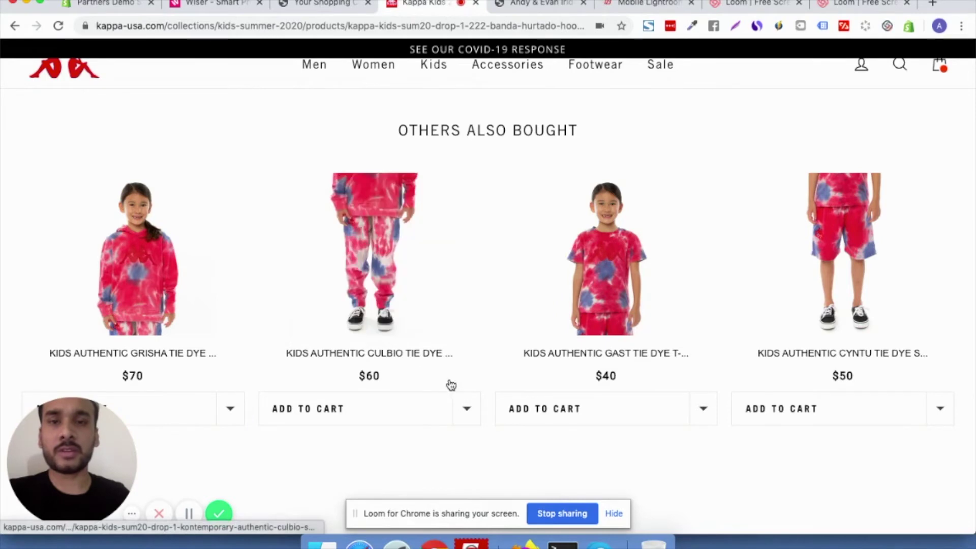
scroll(431, 493, "down", 2)
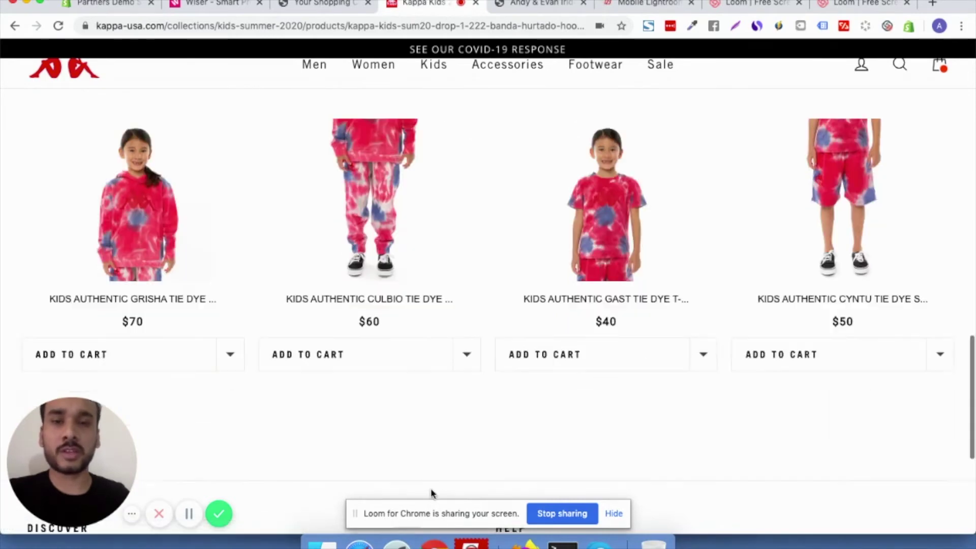
scroll(436, 283, "down", 4)
left_click(467, 255)
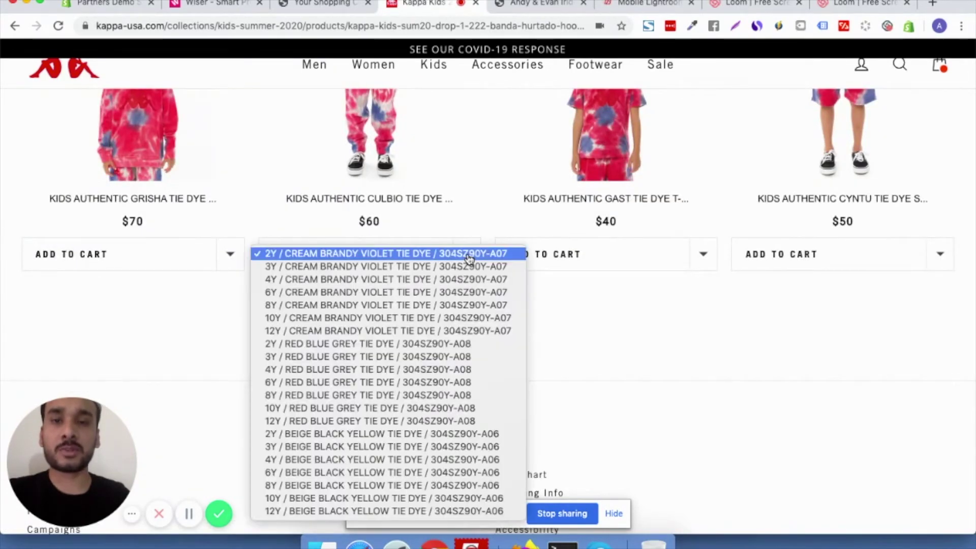
left_click(710, 376)
Step: On the Andy & Evan store, view the Related and Top Selling Products widgets and add the L/XL / Leopard Womens Adult Face Masks to the cart
left_click(534, 10)
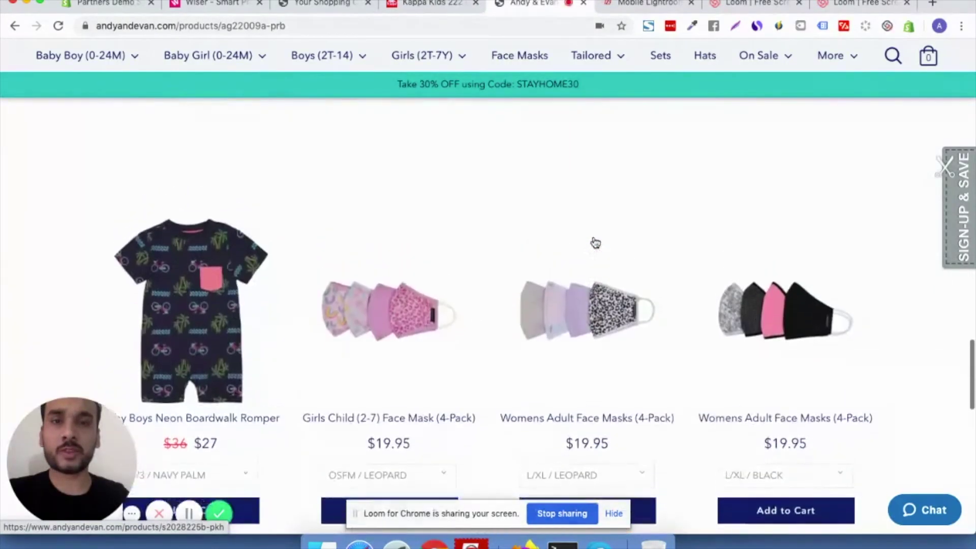
scroll(594, 242, "up", 10)
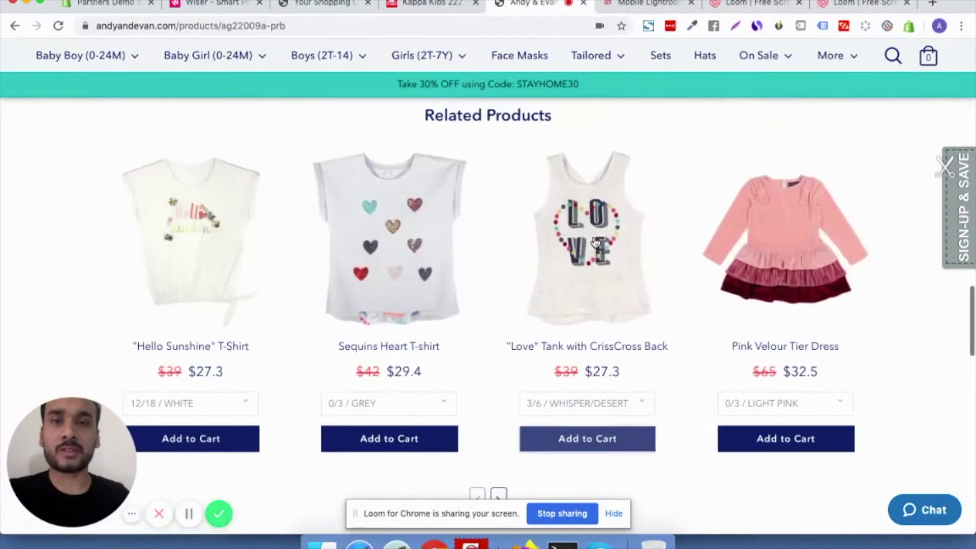
scroll(594, 242, "up", 2)
scroll(594, 242, "down", 15)
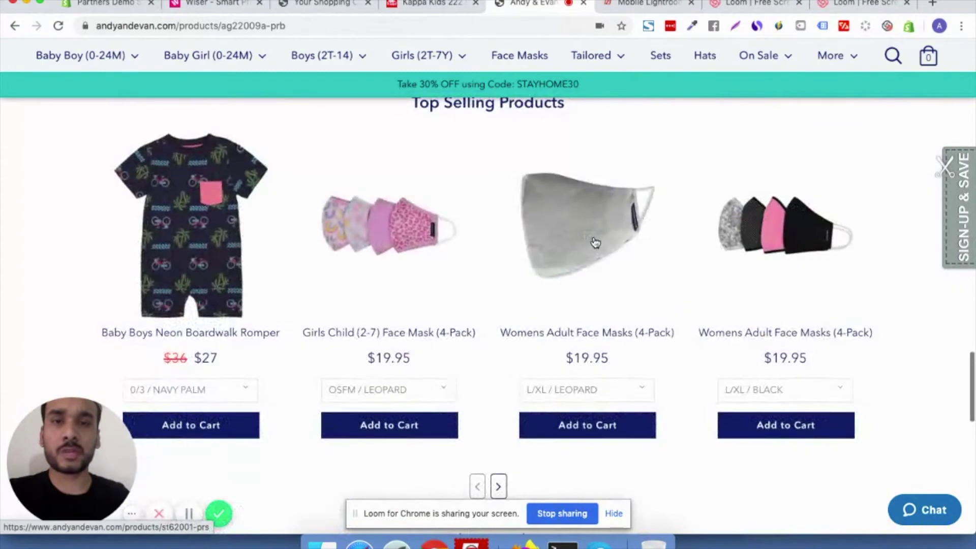
left_click(607, 434)
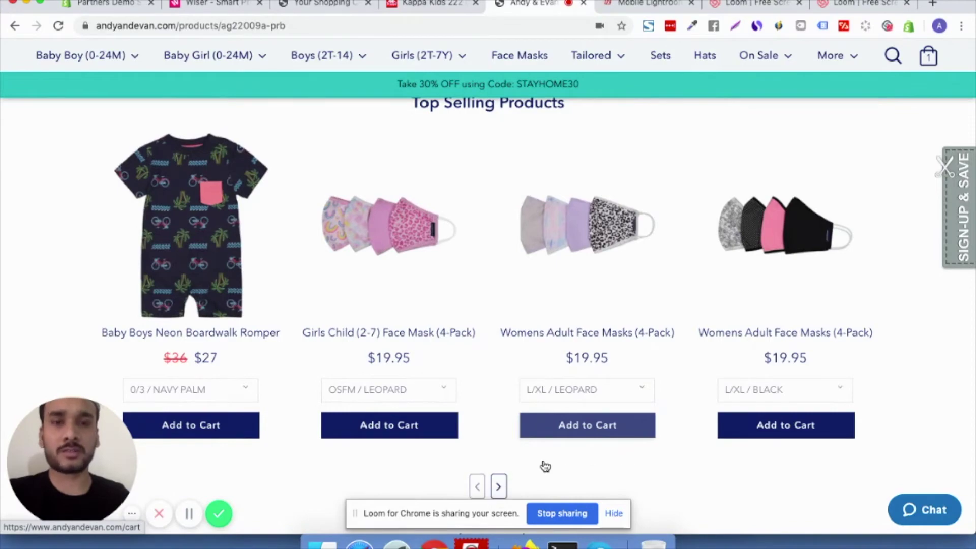
Step: Switch to the 123presets store's product page and examine its Top Selling Products widget
left_click(651, 4)
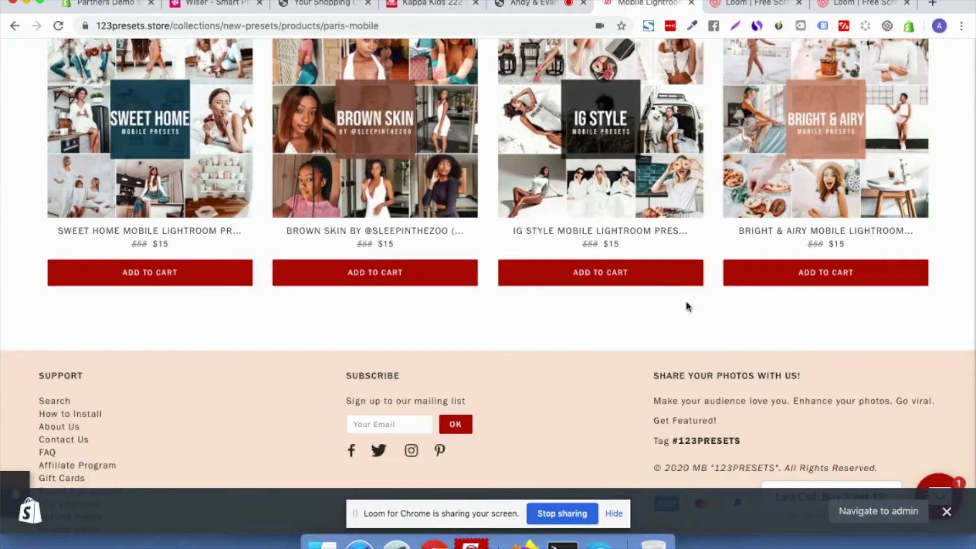
scroll(686, 306, "down", 2)
scroll(661, 305, "up", 5)
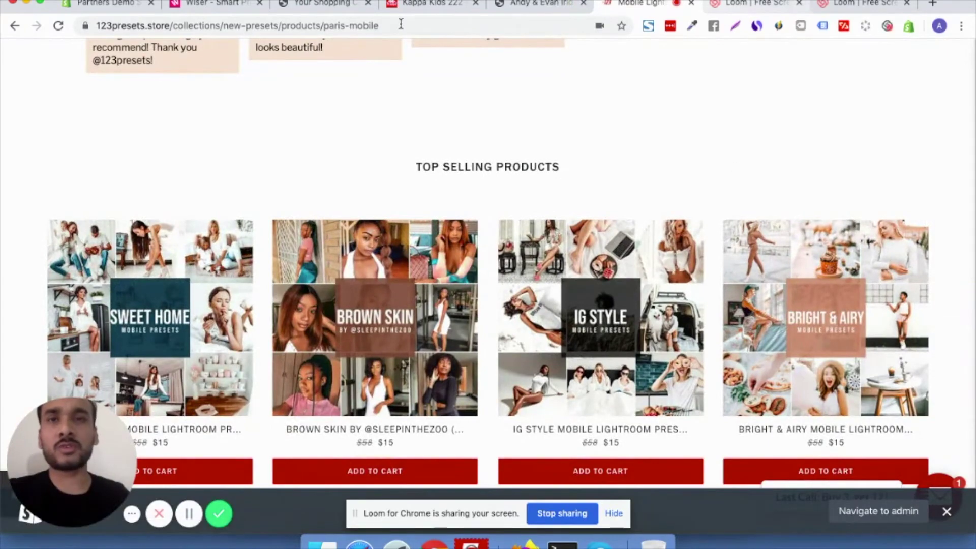
Step: Return to the Wiser app and open its Analytics page
left_click(434, 4)
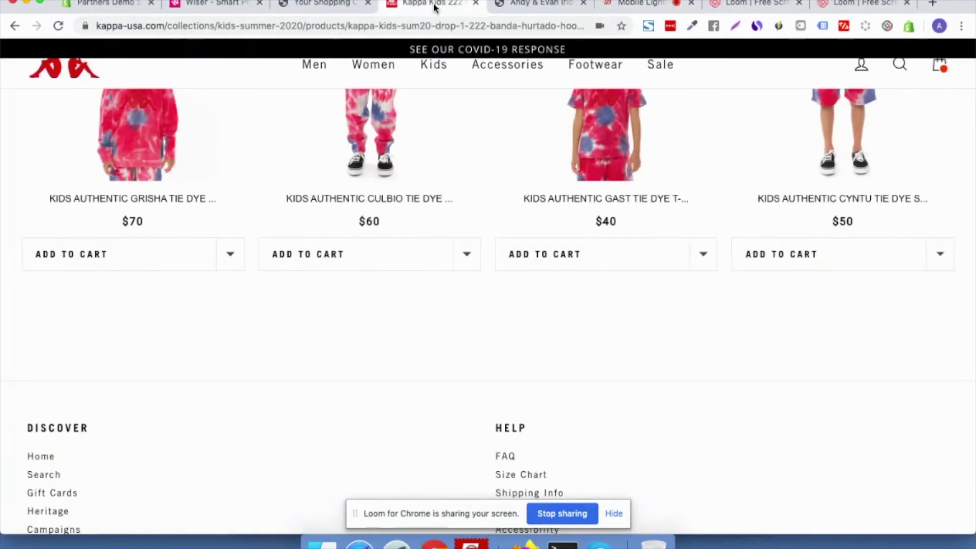
left_click(313, 4)
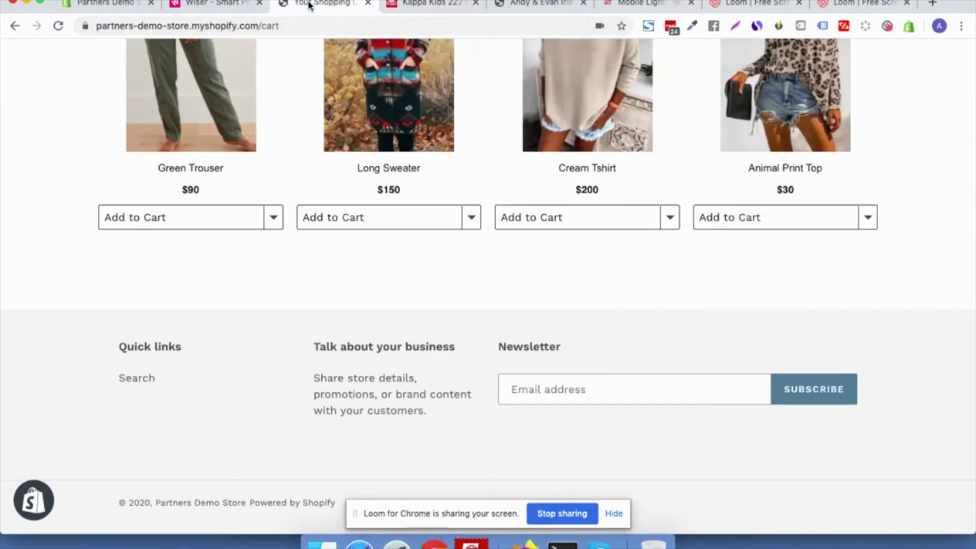
left_click(223, 6)
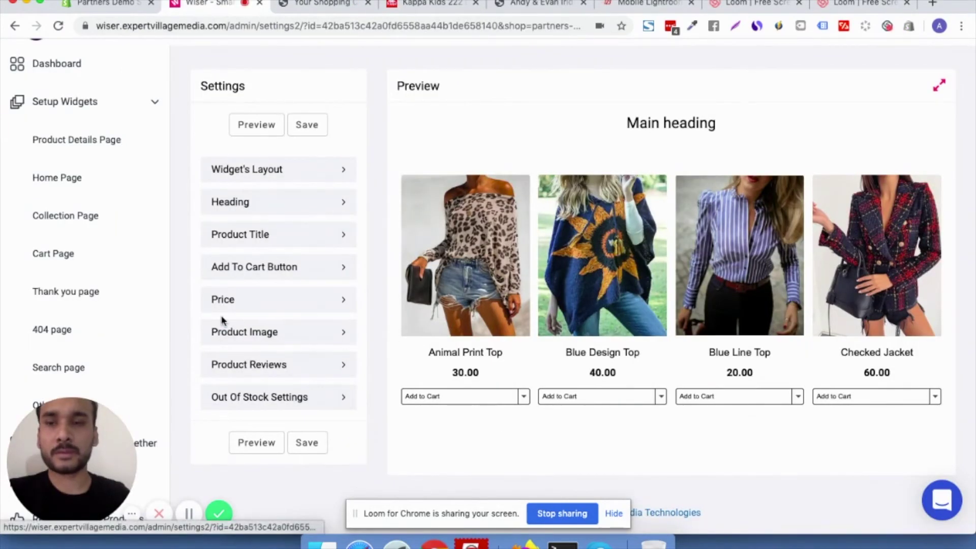
scroll(114, 312, "down", 6)
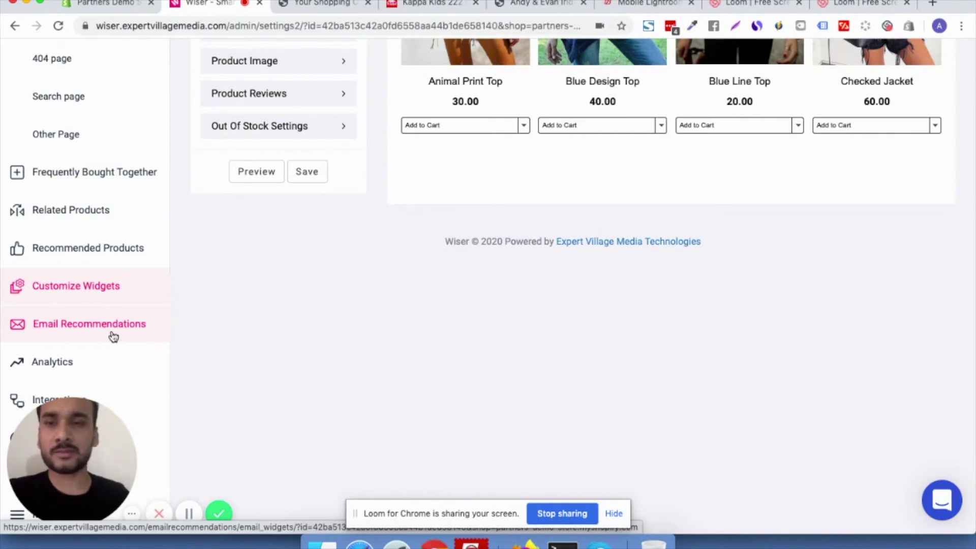
left_click(85, 362)
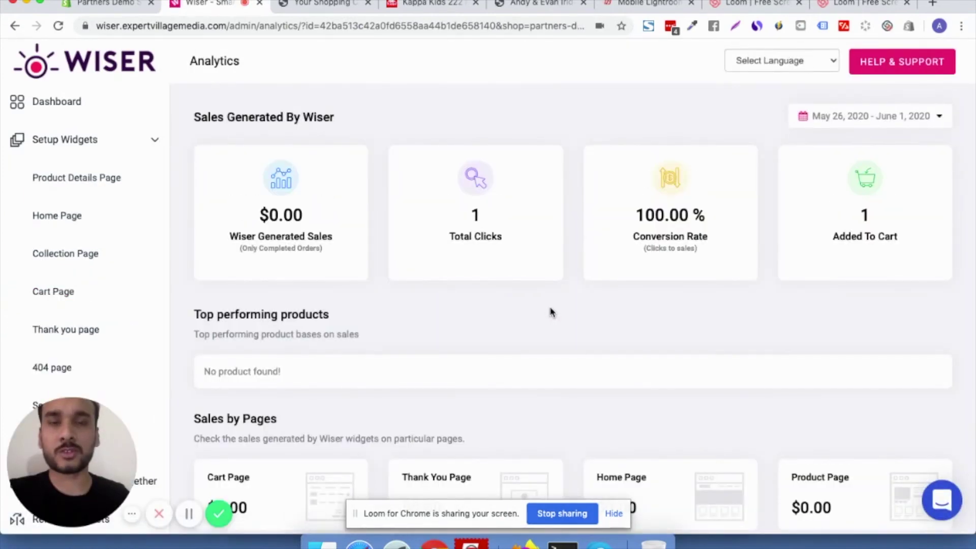
Step: Examine the analytics sections for Wiser-generated sales, top performing products, sales by pages, sales by widgets and completed order details
scroll(551, 312, "down", 7)
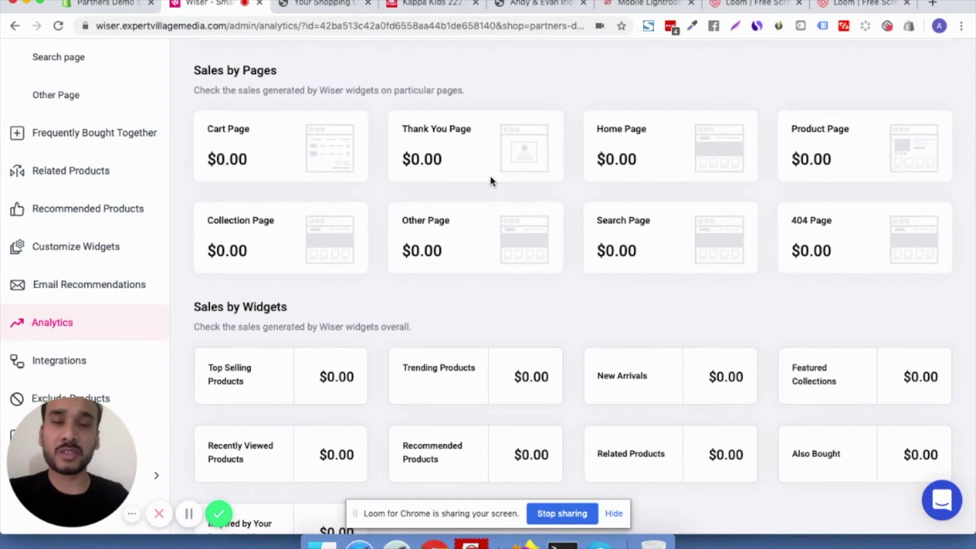
scroll(491, 180, "down", 4)
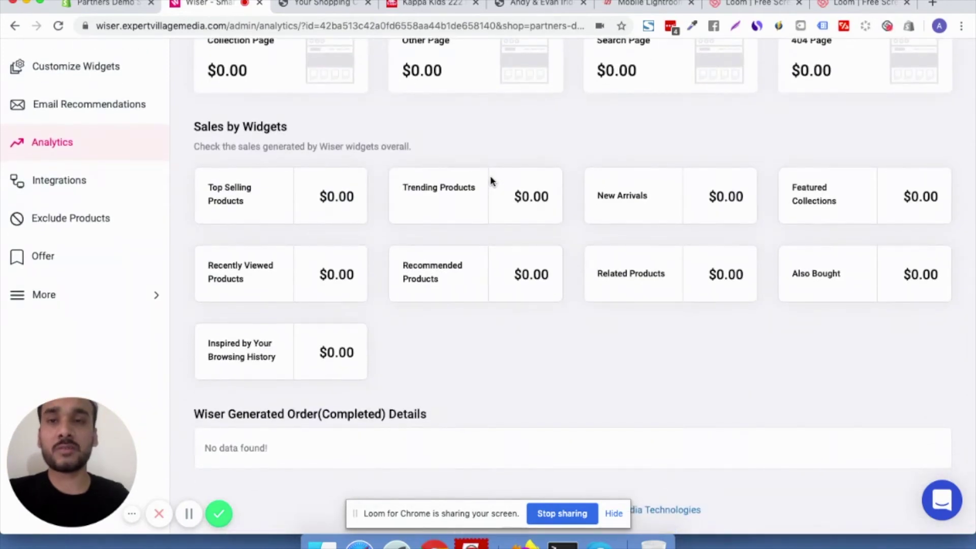
scroll(490, 181, "up", 5)
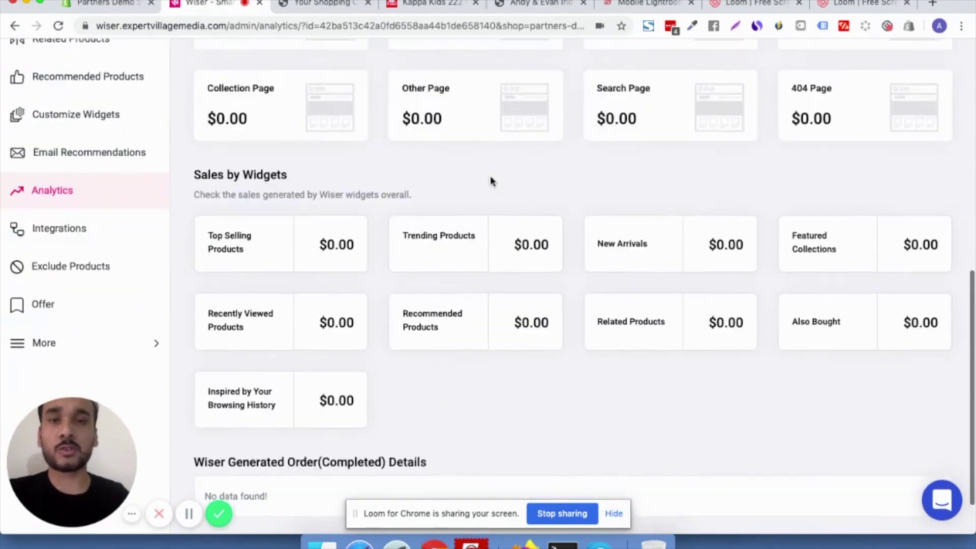
scroll(486, 198, "down", 5)
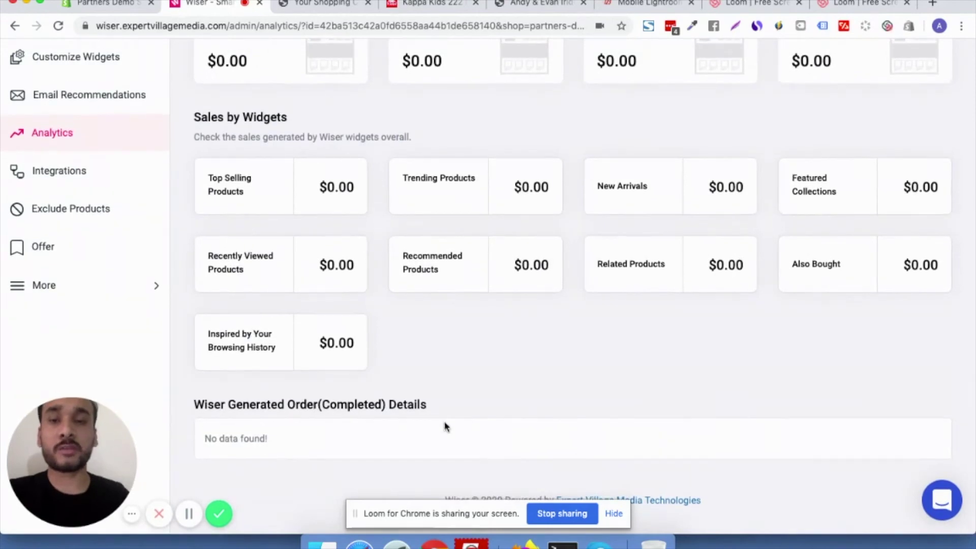
scroll(445, 426, "up", 6)
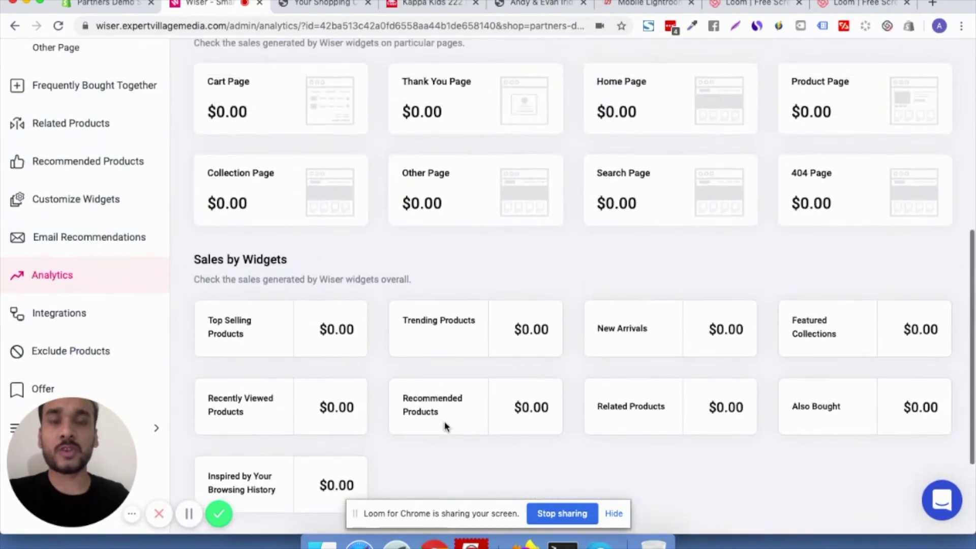
scroll(445, 427, "up", 4)
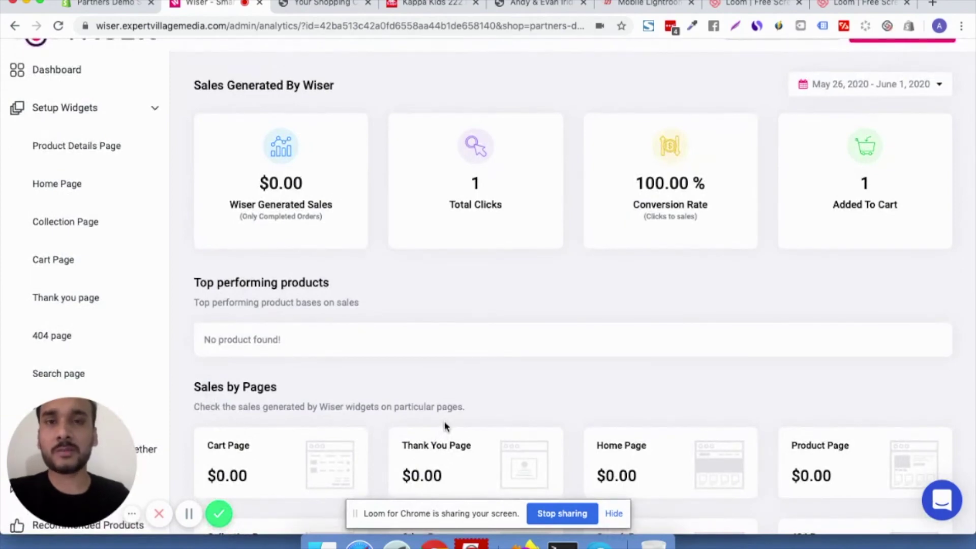
scroll(445, 426, "up", 1)
scroll(445, 426, "down", 3)
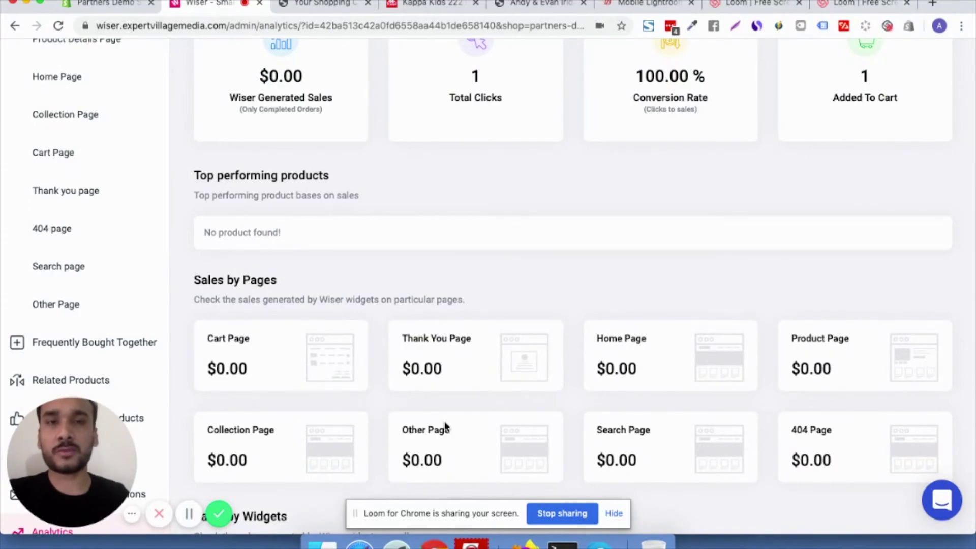
scroll(445, 426, "down", 2)
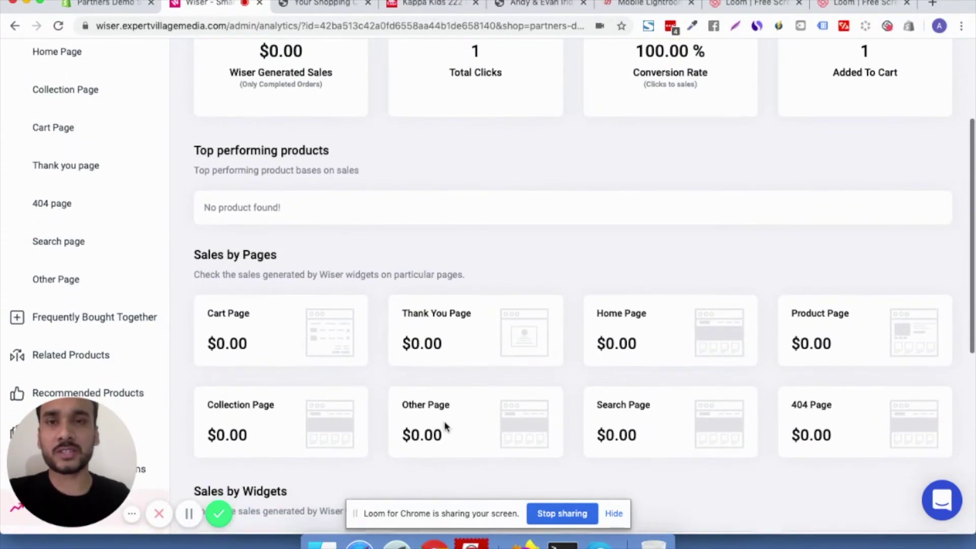
scroll(445, 426, "down", 5)
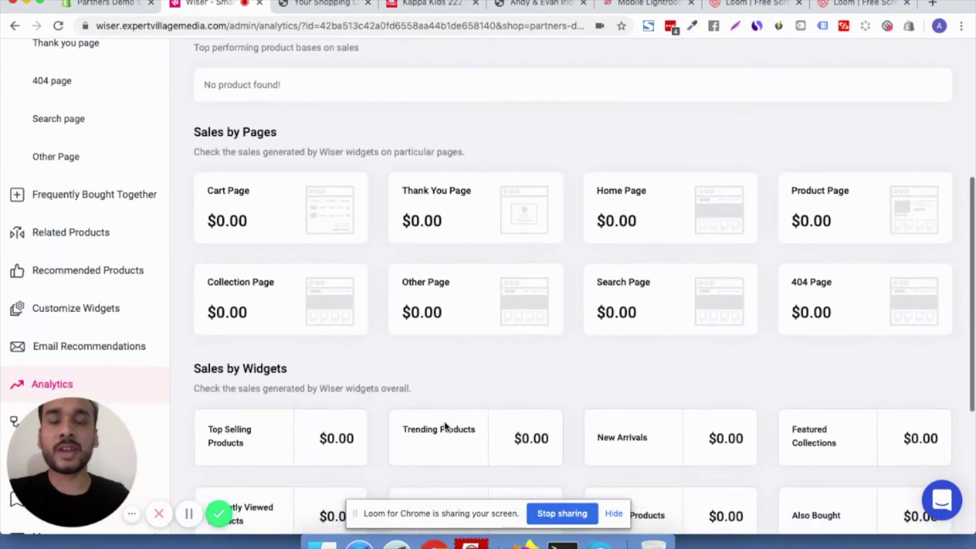
scroll(445, 426, "down", 3)
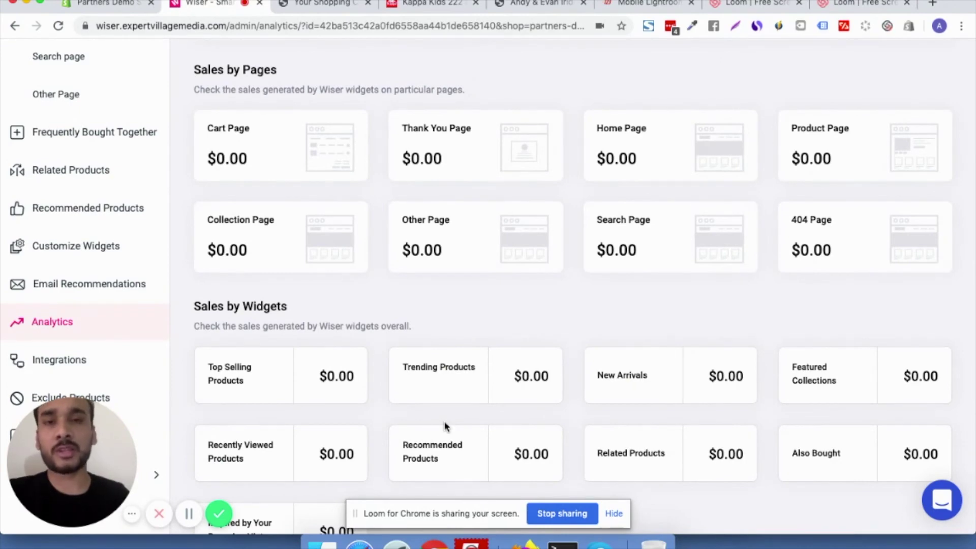
scroll(445, 426, "up", 10)
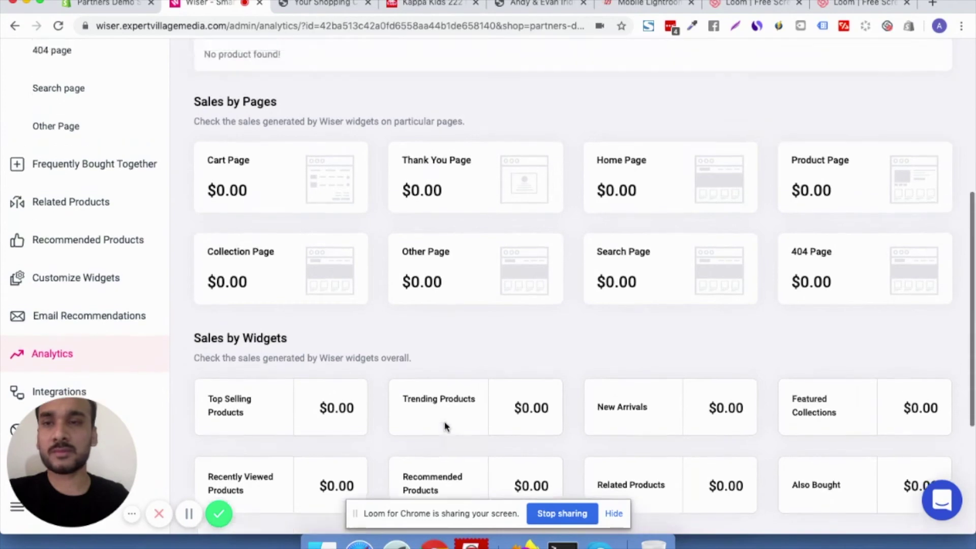
scroll(445, 427, "up", 6)
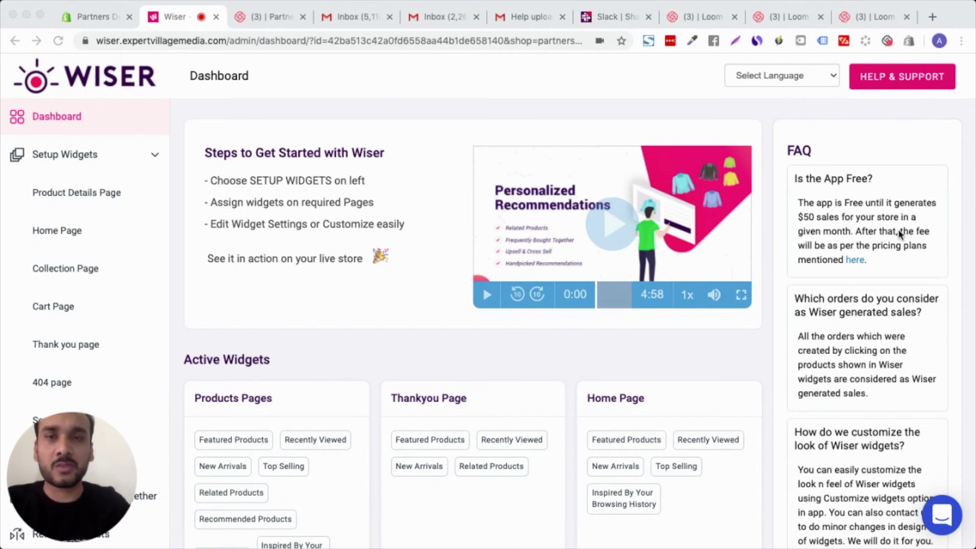
Step: Review the dashboard FAQ on app pricing, Wiser-generated sales and widget customization, and request more FAQ entries
left_click(882, 264)
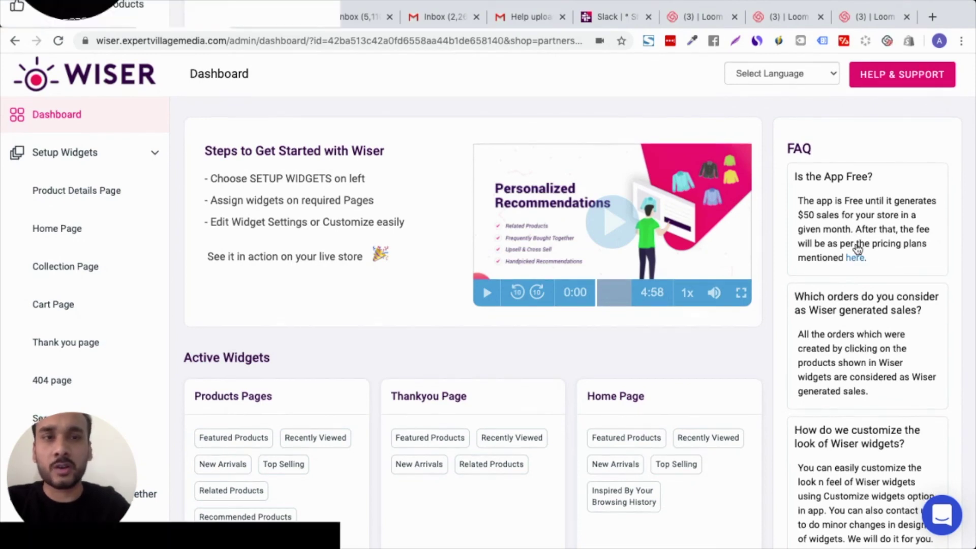
scroll(857, 244, "down", 2)
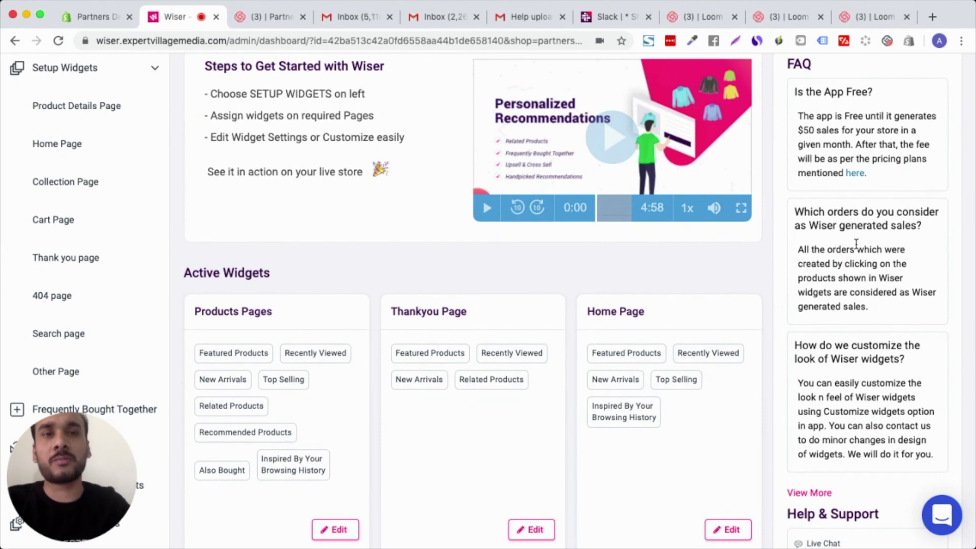
scroll(857, 244, "up", 2)
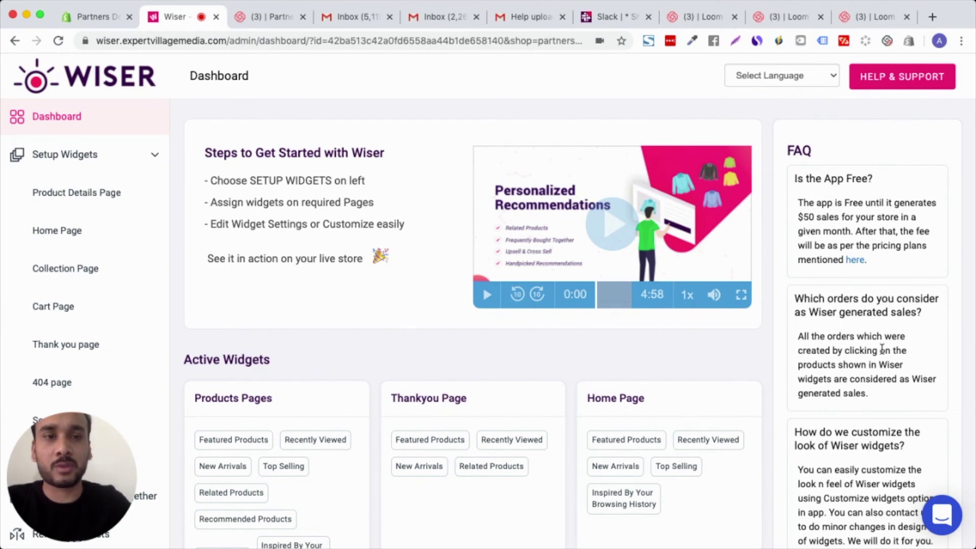
scroll(882, 351, "down", 5)
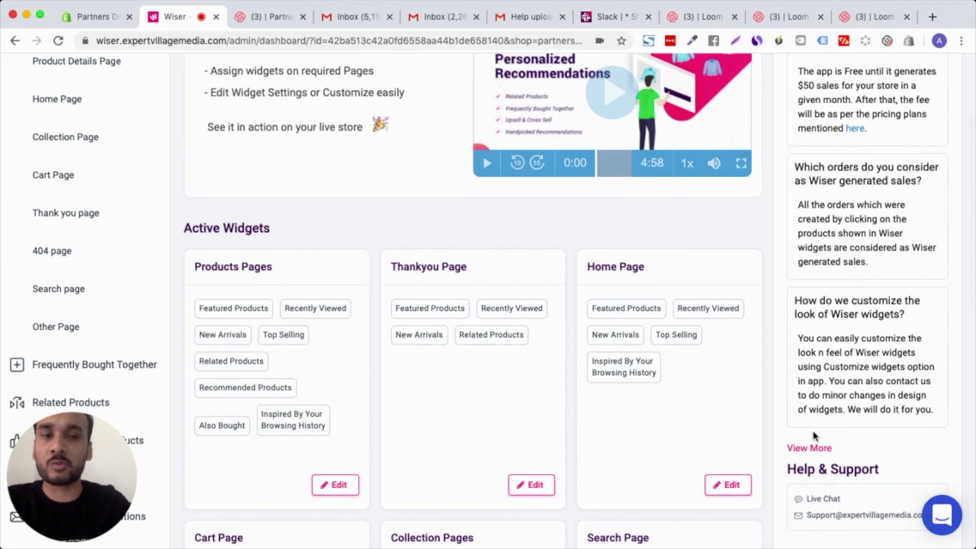
left_click(808, 448)
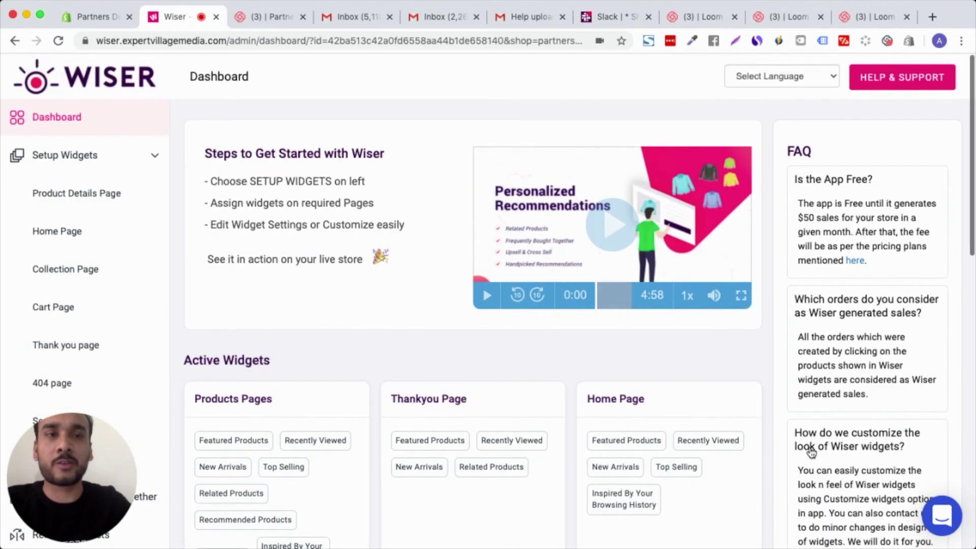